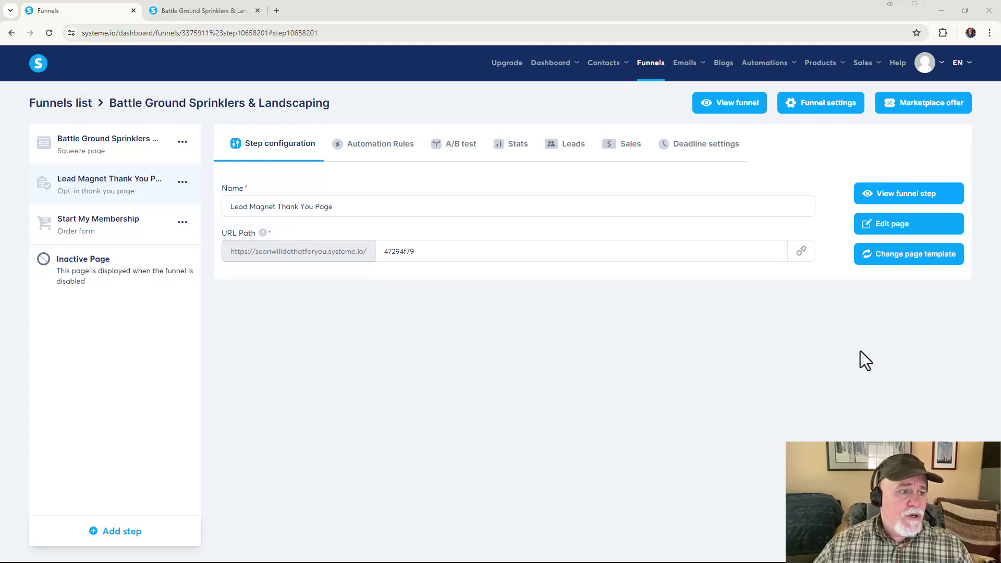
Step: Create a contact tag named "Opt-in" and save it
{"action": "mouse_move", "coordinate": [613, 65]}
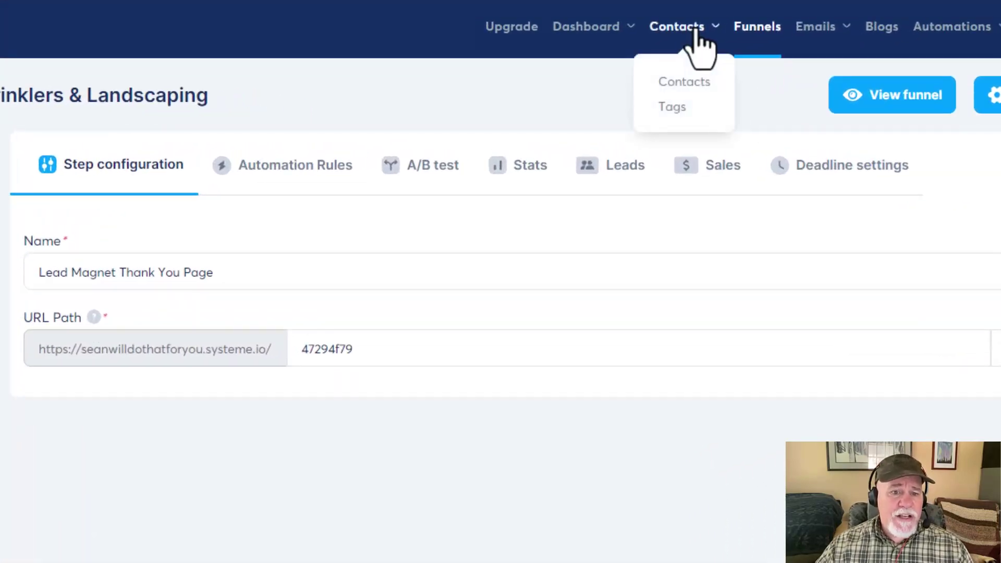
{"action": "left_click", "coordinate": [678, 108]}
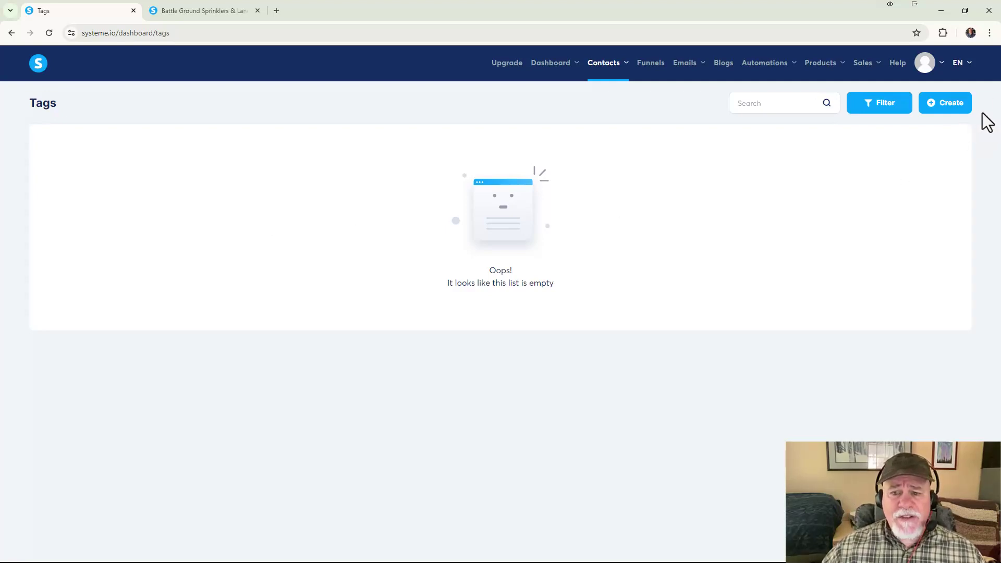
{"action": "left_click", "coordinate": [962, 110]}
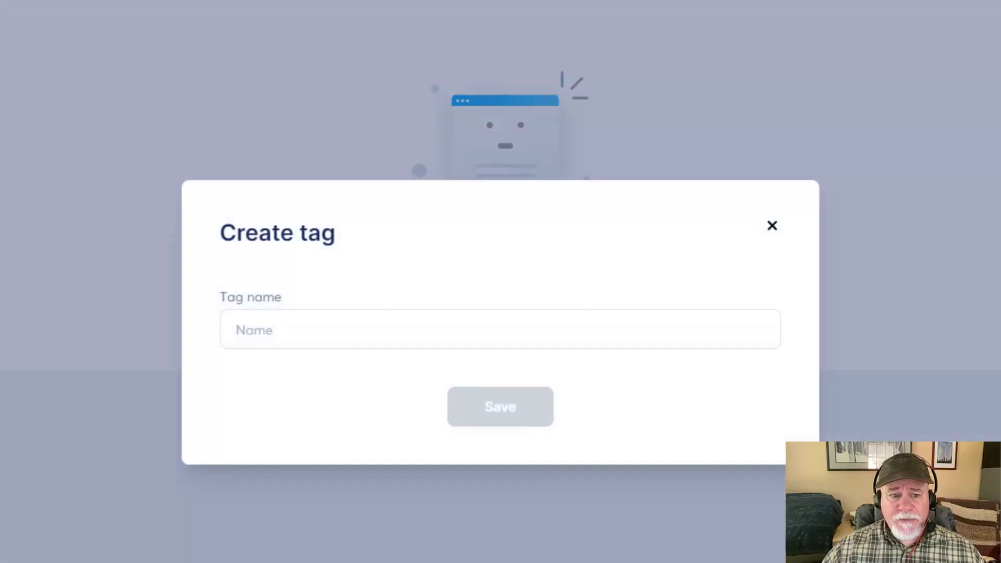
{"action": "left_click", "coordinate": [501, 312]}
{"action": "type", "text": "Opt"}
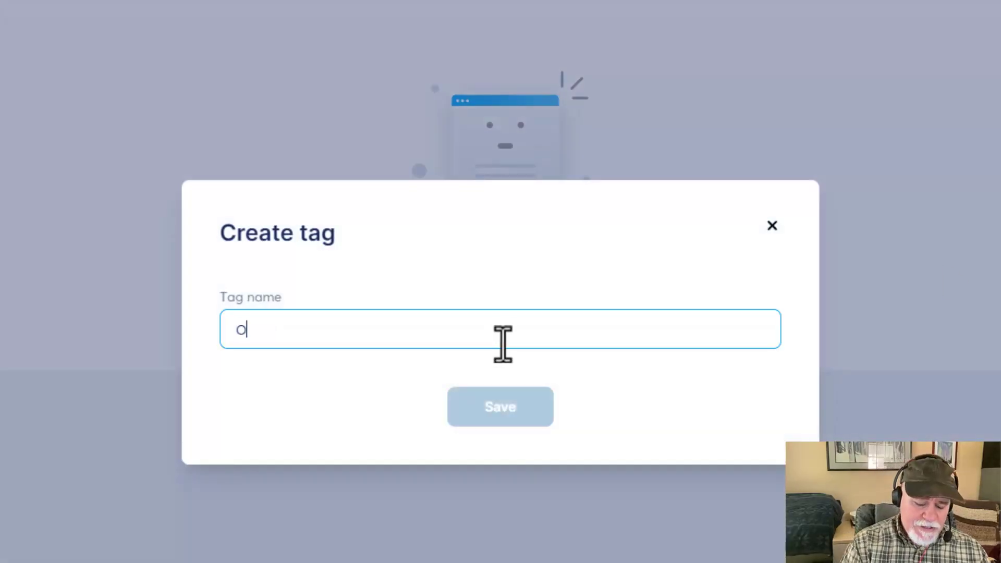
{"action": "type", "text": "-in"}
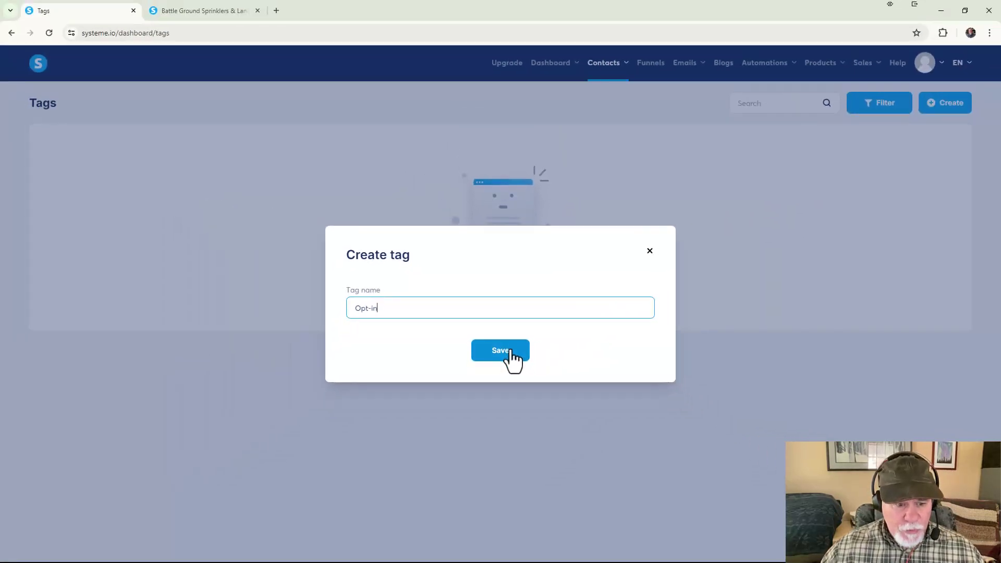
{"action": "left_click", "coordinate": [512, 353]}
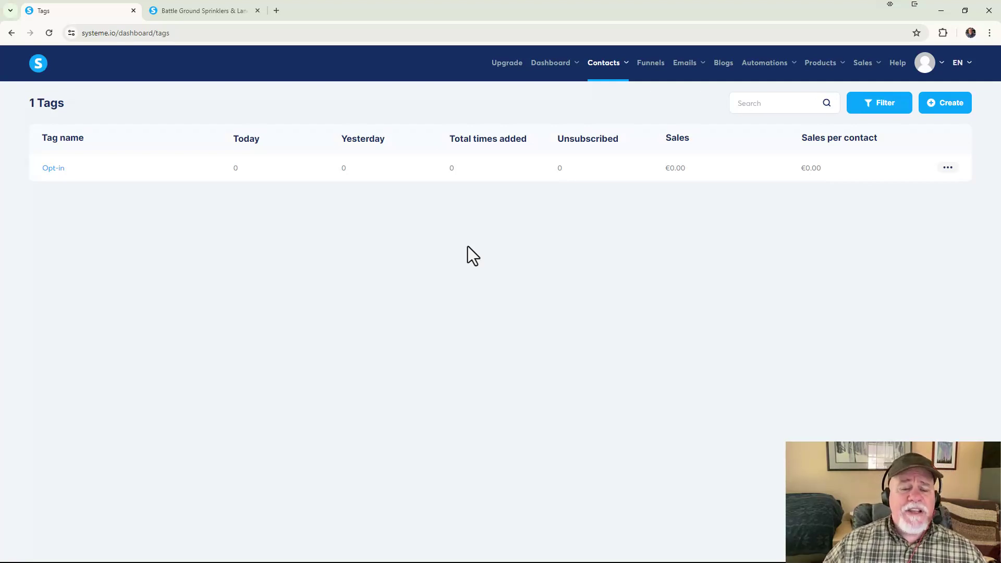
Step: Start a new email campaign and name it "Opt-in Campaign"
{"action": "mouse_move", "coordinate": [696, 66]}
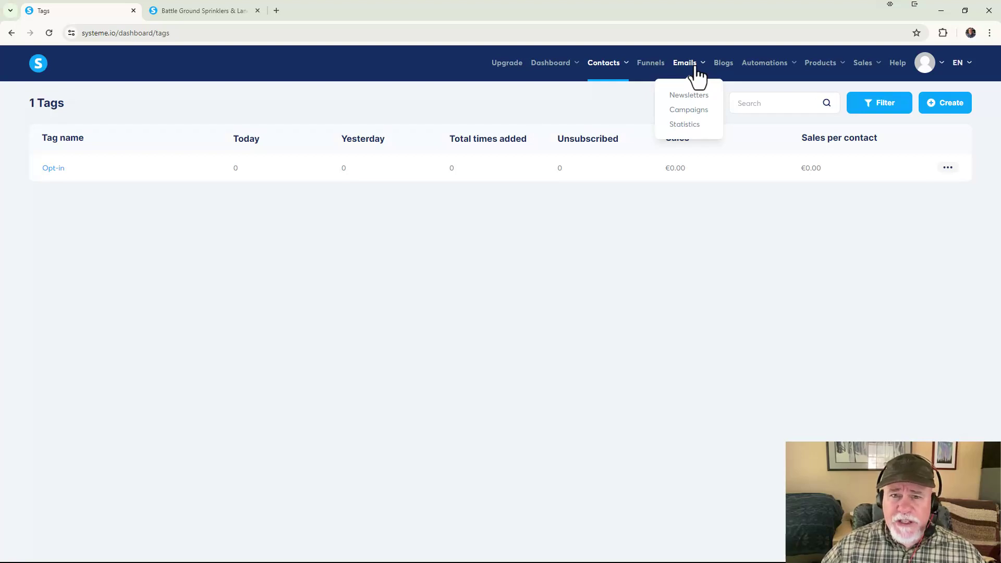
{"action": "left_click", "coordinate": [693, 112]}
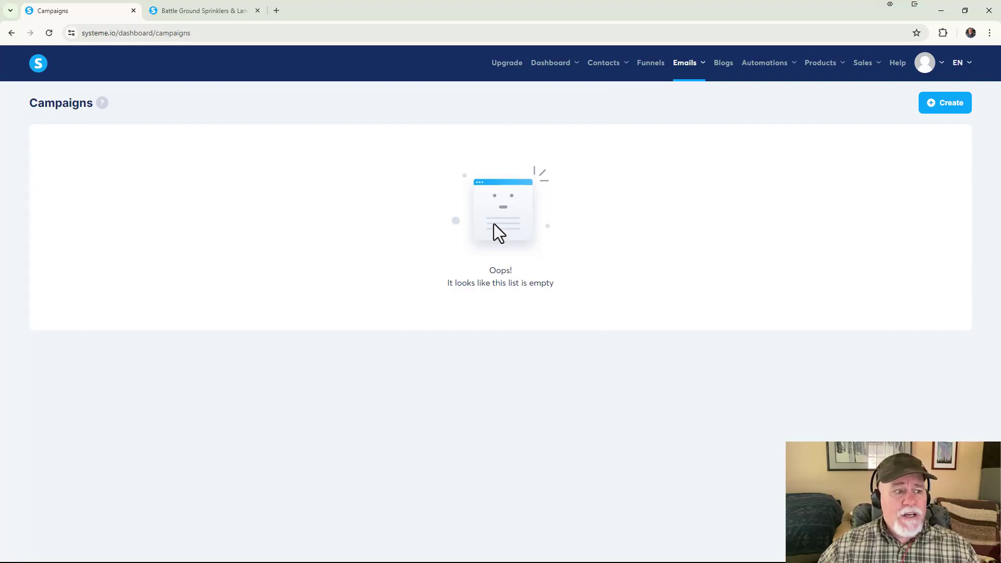
{"action": "mouse_move", "coordinate": [698, 72]}
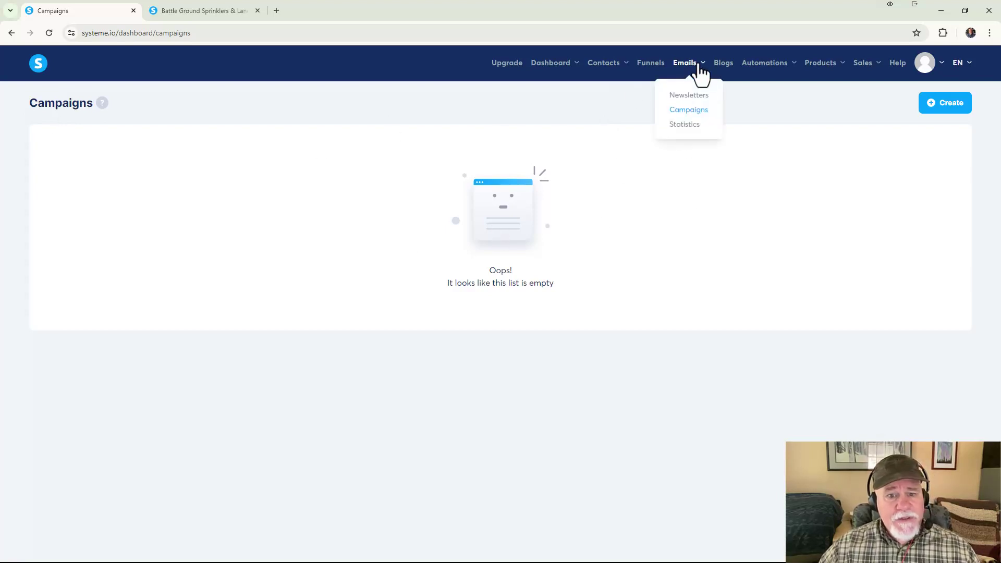
{"action": "left_click", "coordinate": [698, 112]}
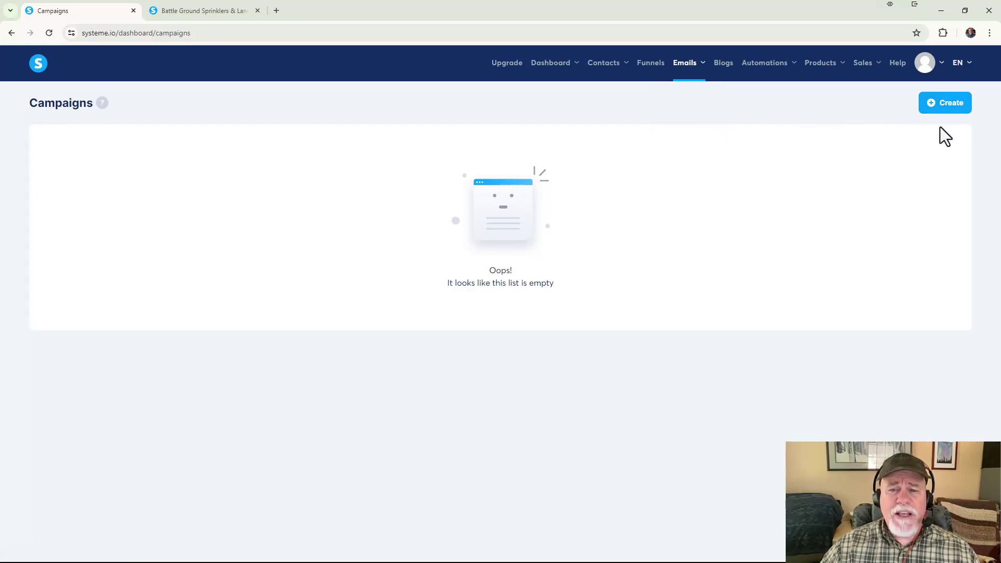
{"action": "left_click", "coordinate": [955, 109]}
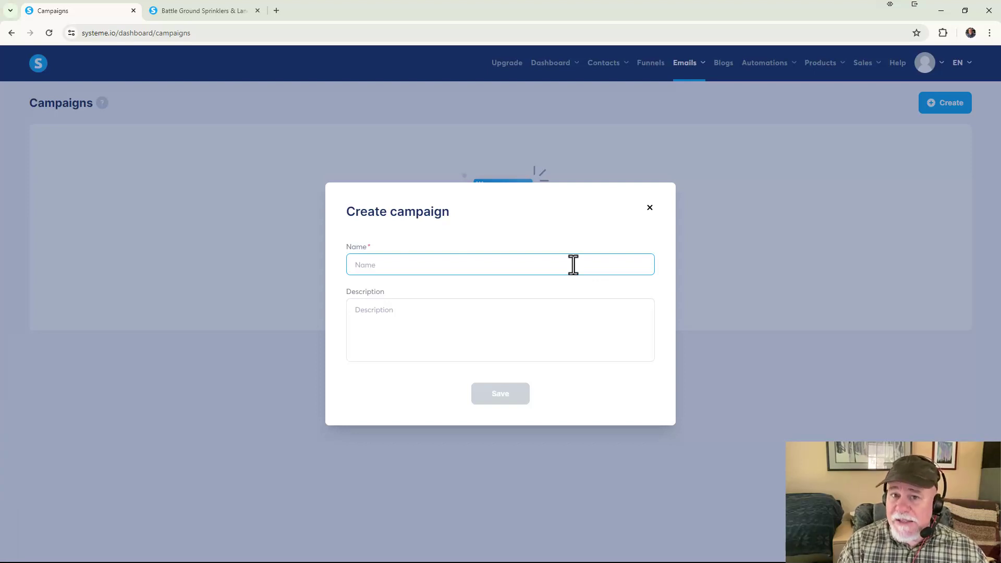
{"action": "type", "text": "Opt-"}
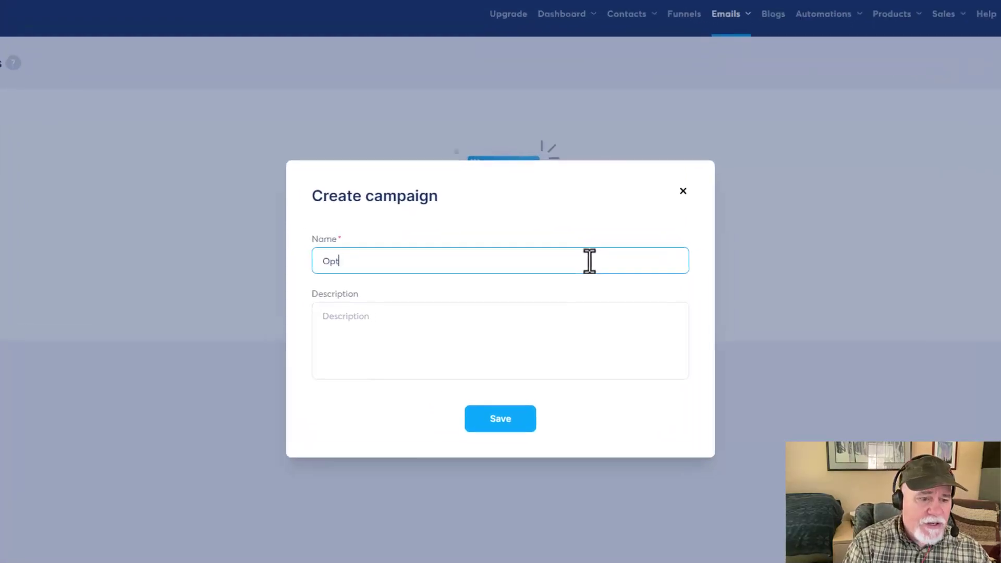
{"action": "type", "text": "in C"}
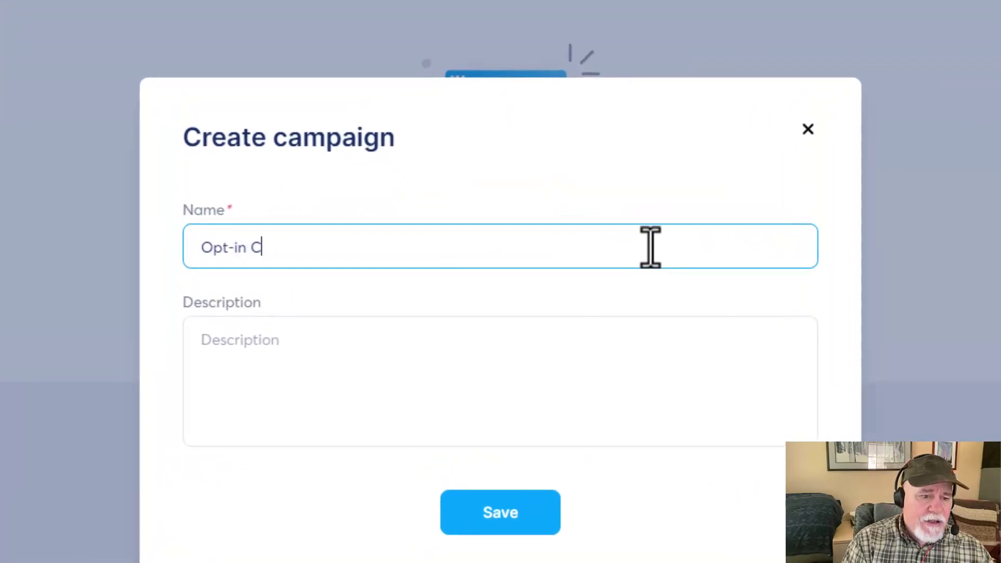
{"action": "type", "text": "ampagin"}
{"action": "key", "text": "BackSpace"}
{"action": "key", "text": "BackSpace"}
{"action": "key", "text": "BackSpace"}
{"action": "type", "text": "ign"}
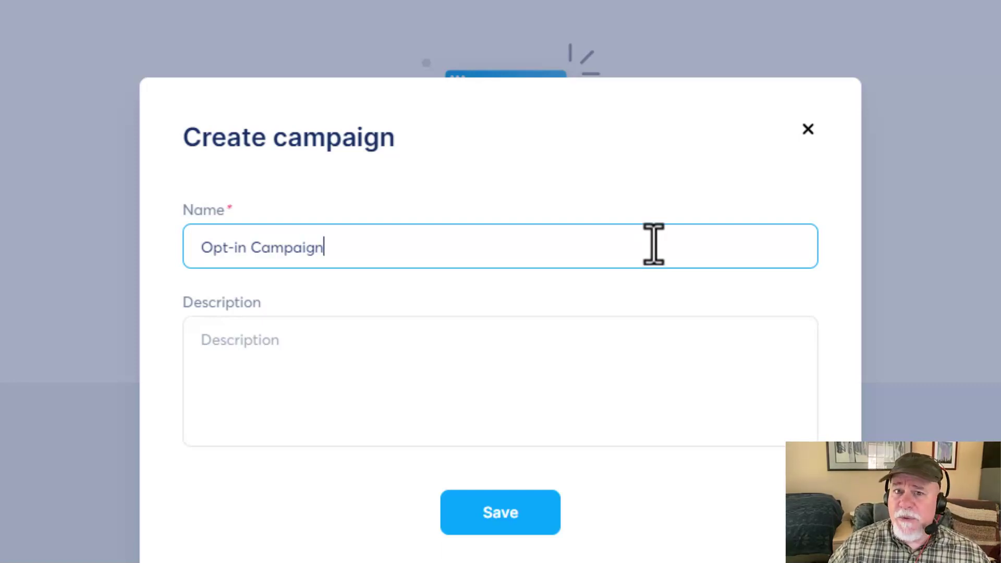
Step: Give the campaign the description "This is the campaign for the opt-in form on the home page." and save it
{"action": "left_click", "coordinate": [504, 342]}
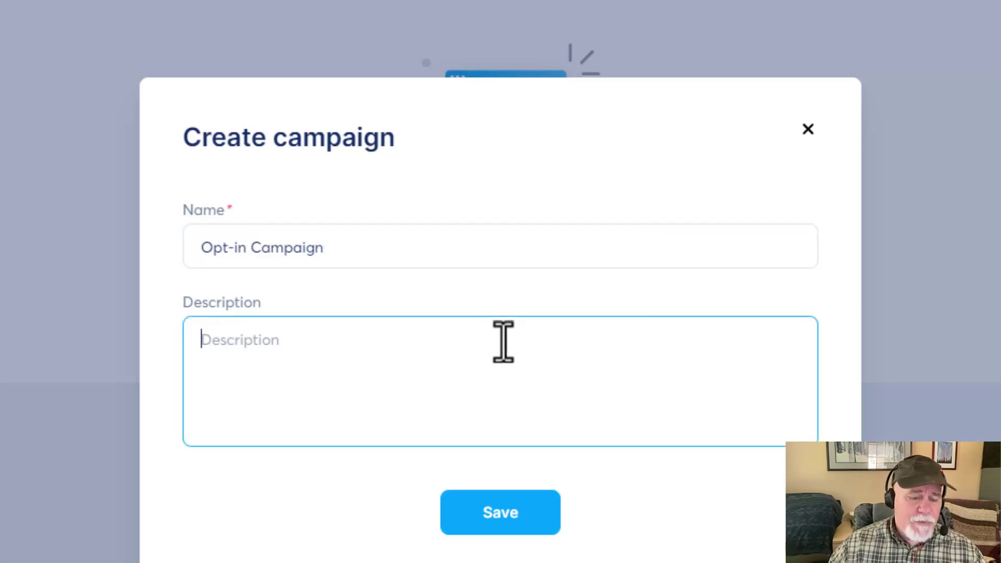
{"action": "type", "text": "This is"}
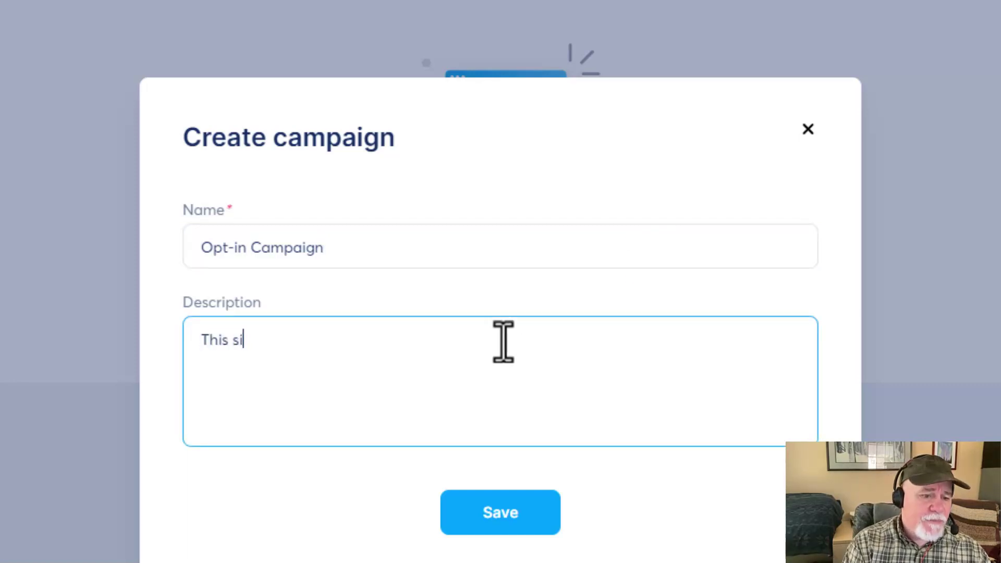
{"action": "type", "text": " the campagin"}
{"action": "key", "text": "BackSpace"}
{"action": "key", "text": "BackSpace"}
{"action": "key", "text": "BackSpace"}
{"action": "type", "text": "ign"}
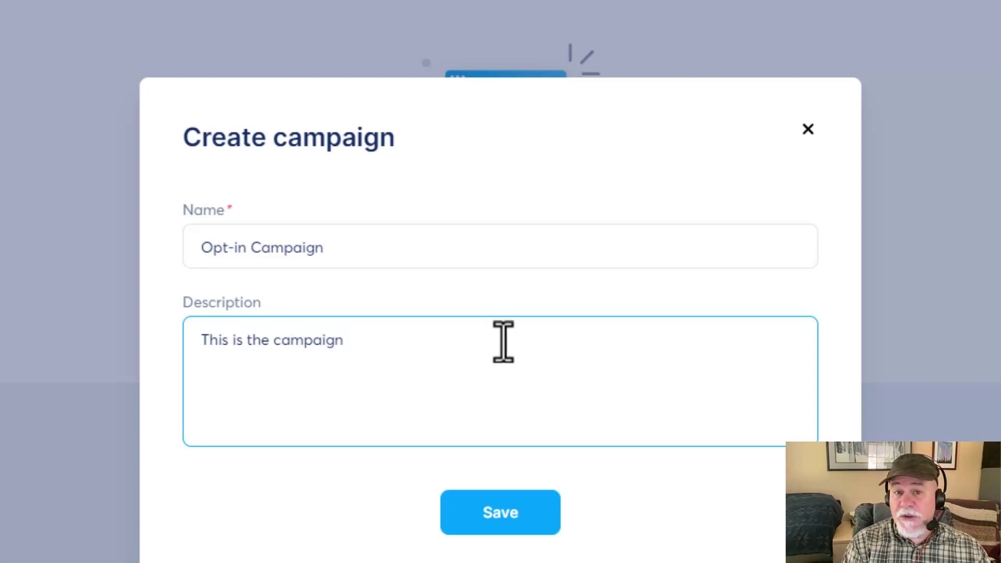
{"action": "type", "text": " fo"}
{"action": "key", "text": "BackSpace"}
{"action": "type", "text": "or the "}
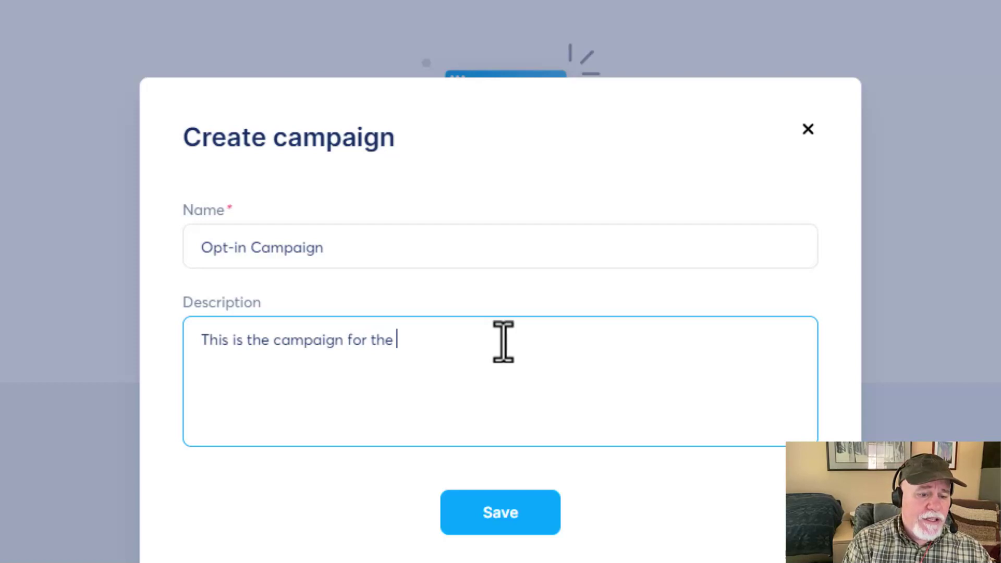
{"action": "type", "text": "opt-in form on the home page."}
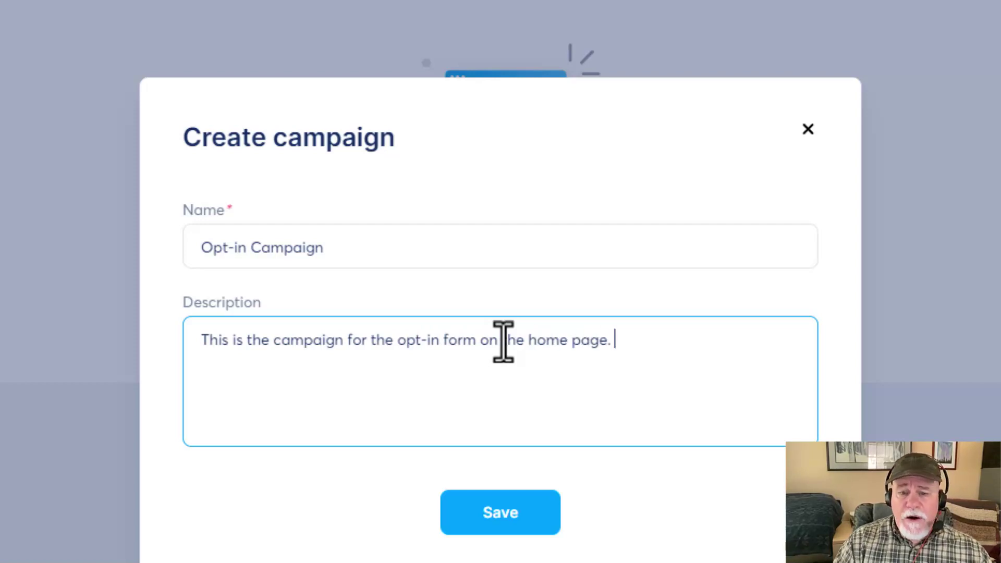
{"action": "left_click", "coordinate": [516, 528]}
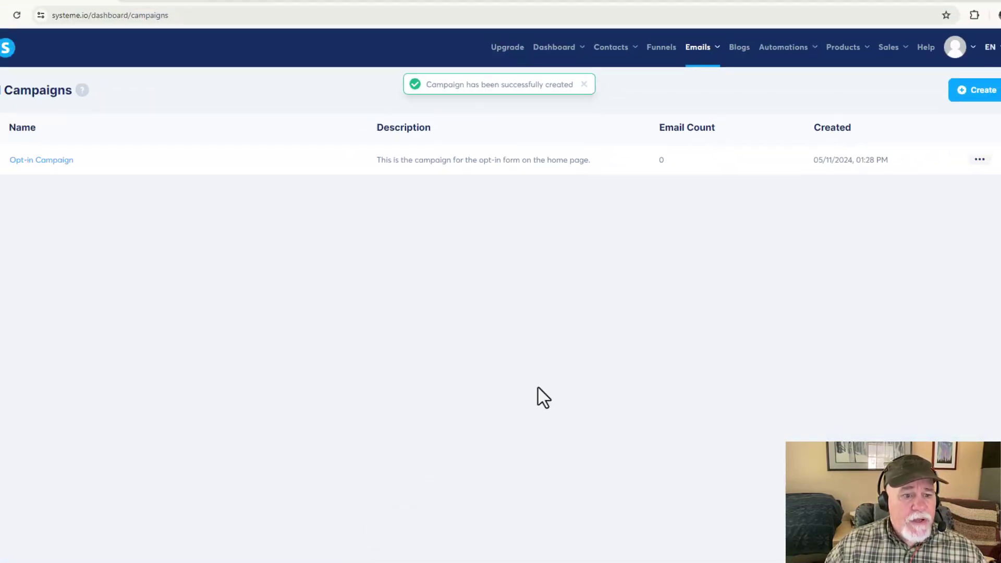
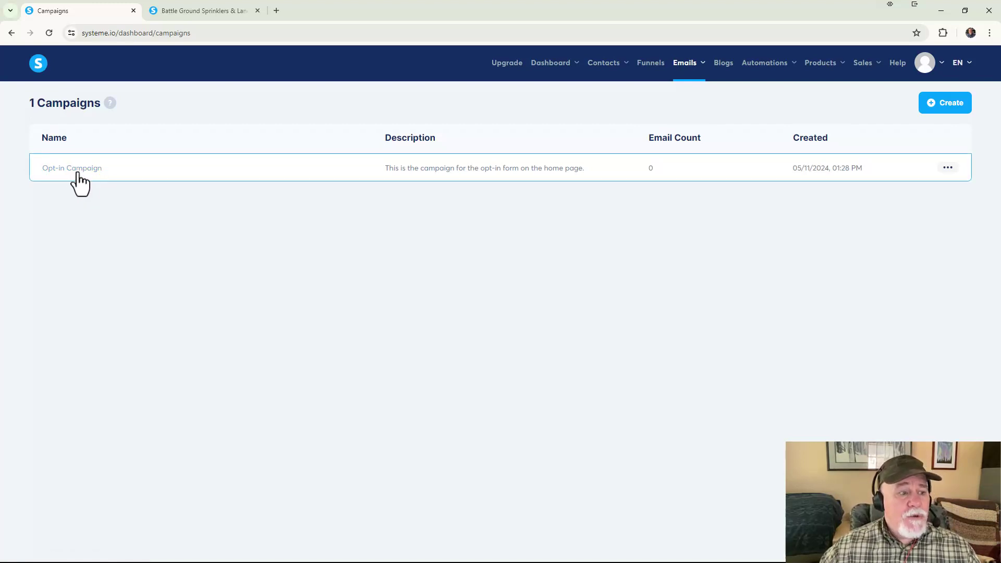
Step: Start a new email step in the Opt-in Campaign with the subject "First Name, Here's Your Exclusive Coupon Code for 25% Off"
{"action": "left_click", "coordinate": [77, 173]}
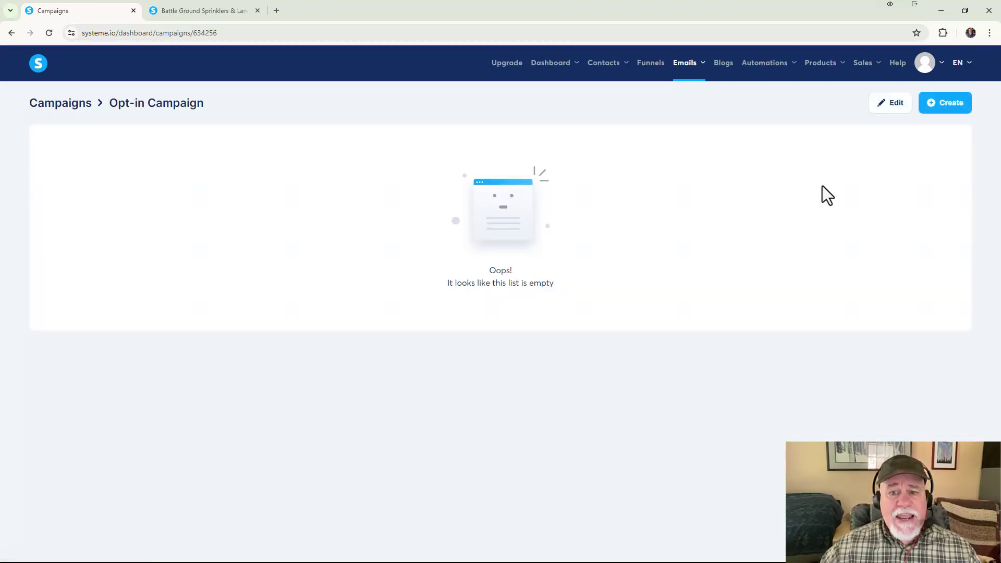
{"action": "left_click", "coordinate": [961, 120]}
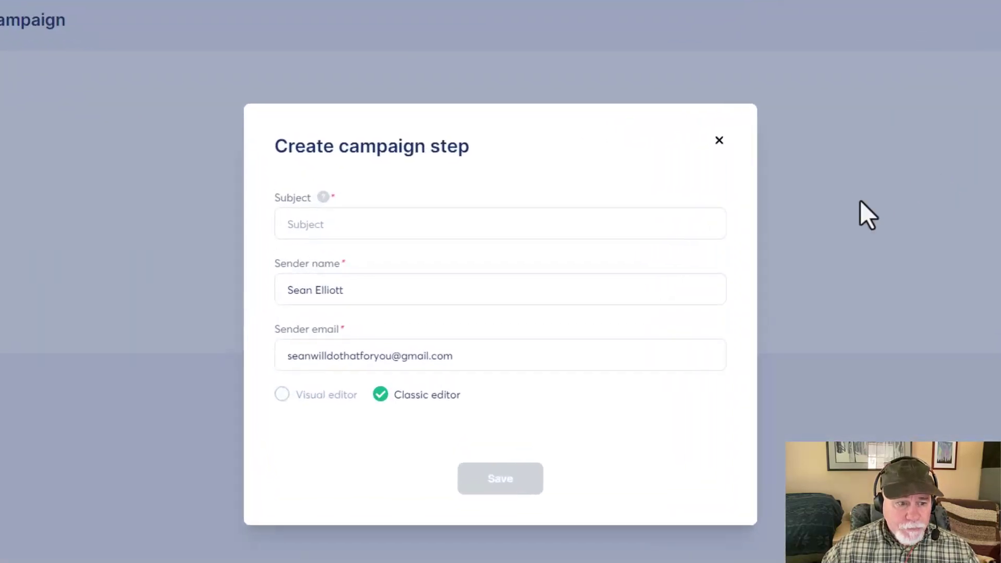
{"action": "left_click", "coordinate": [424, 211]}
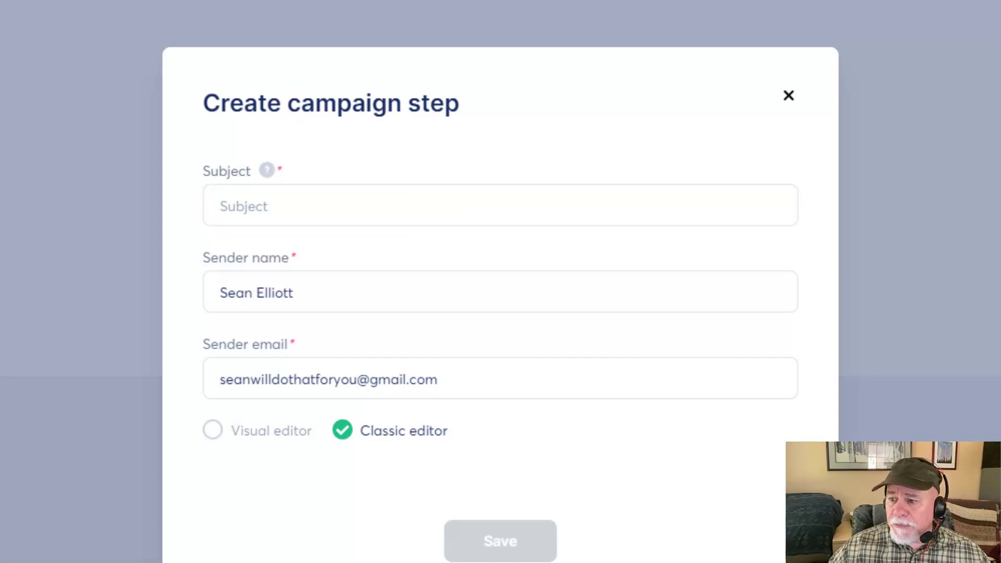
{"action": "left_click", "coordinate": [427, 200]}
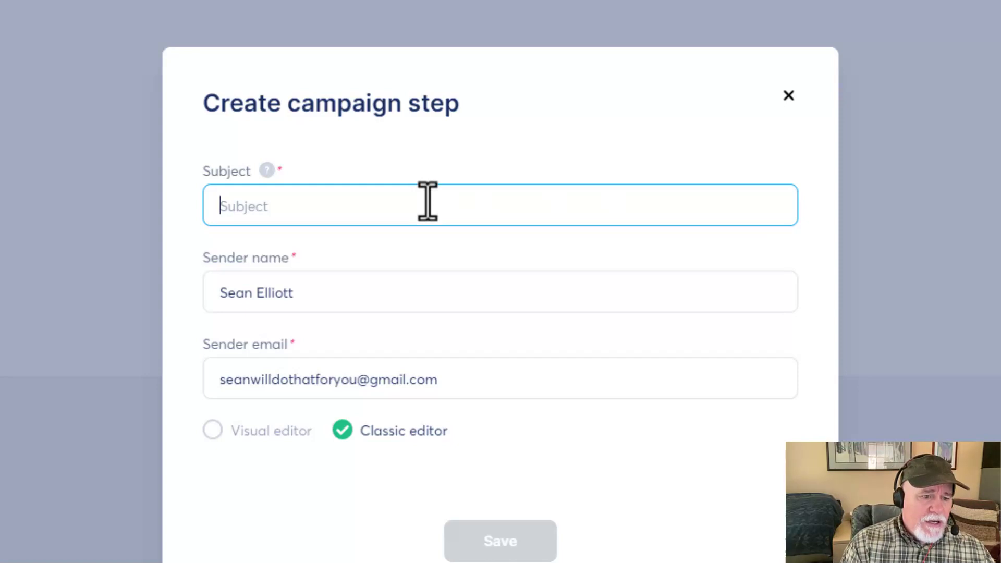
{"action": "type", "text": "First Name,"}
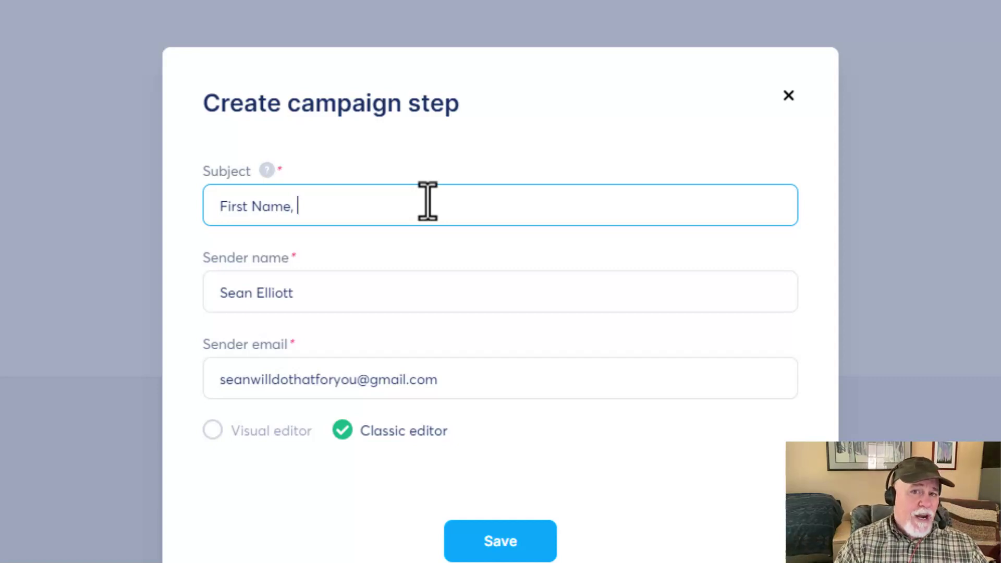
{"action": "type", "text": "Here"}
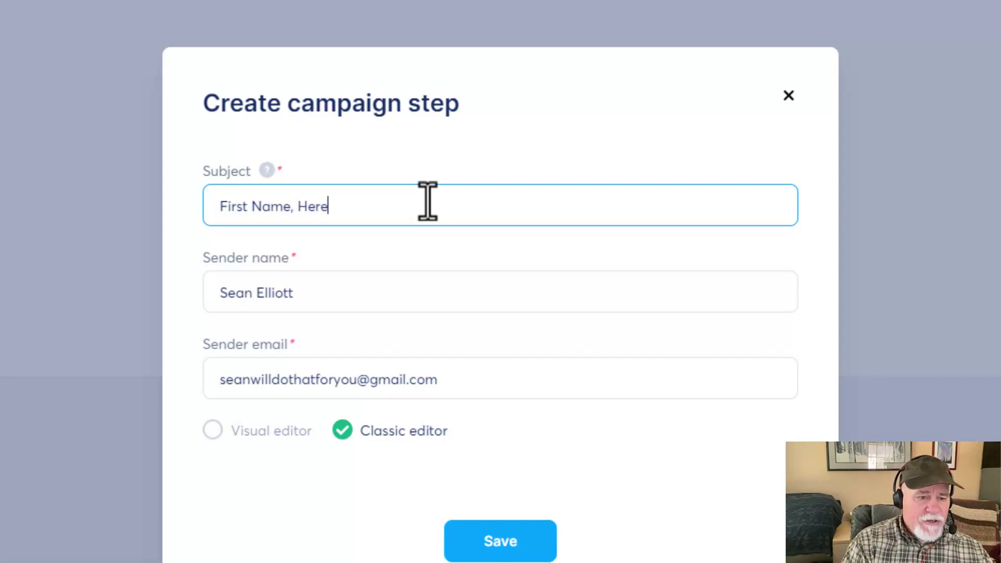
{"action": "type", "text": "'s YOur"}
{"action": "key", "text": "BackSpace"}
{"action": "key", "text": "BackSpace"}
{"action": "key", "text": "BackSpace"}
{"action": "key", "text": "BackSpace"}
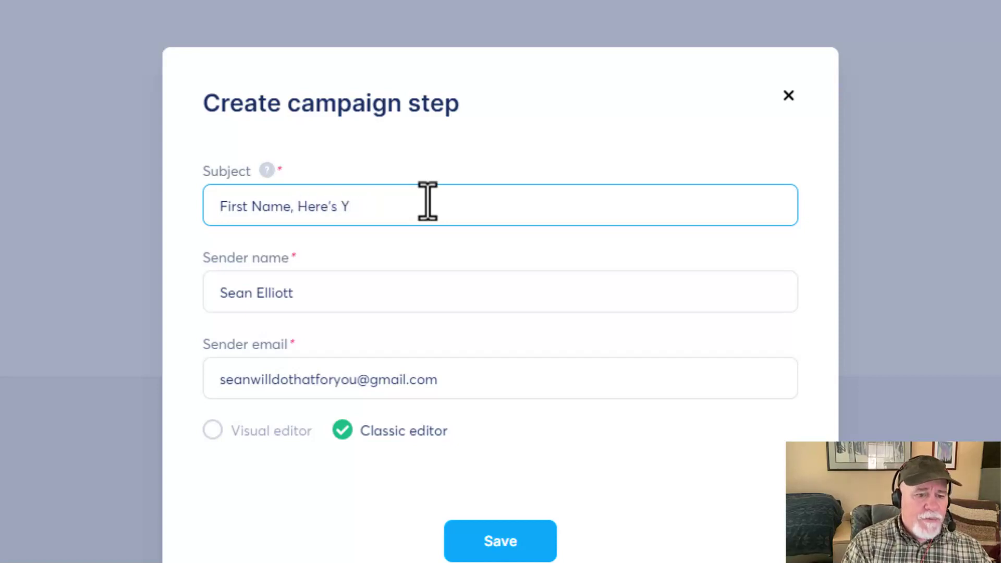
{"action": "type", "text": "our Exclusive "}
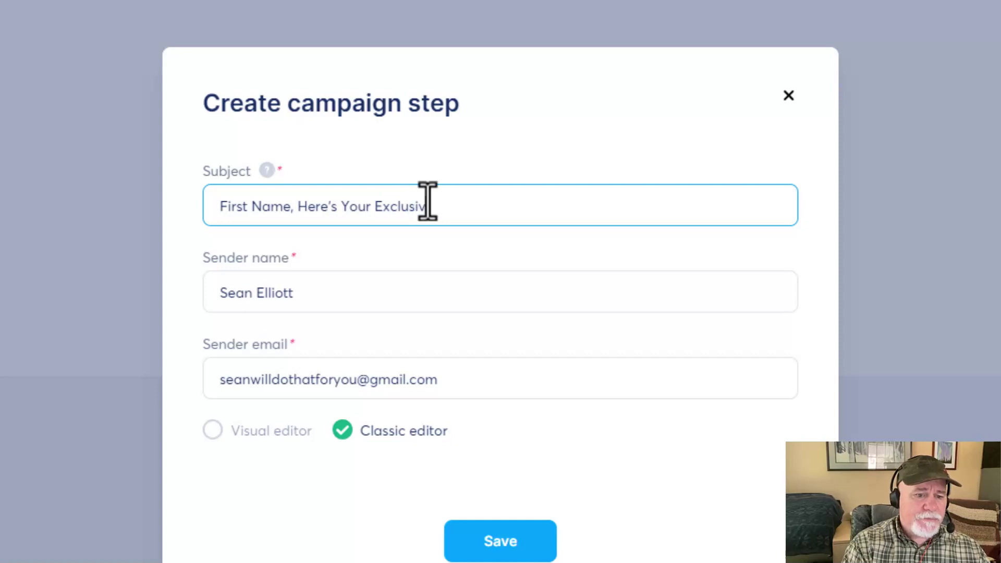
{"action": "type", "text": "Coupon for"}
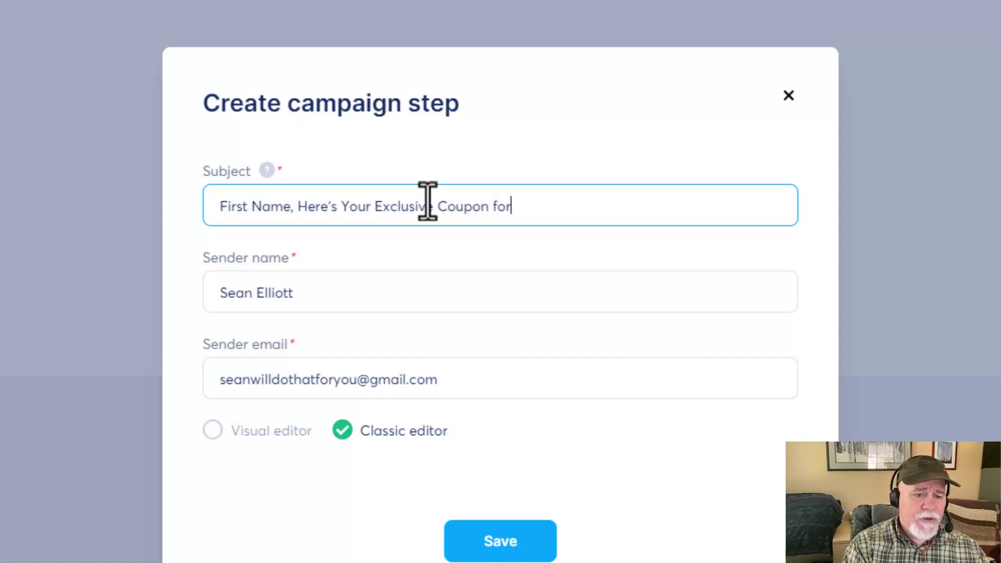
{"action": "key", "text": "BackSpace"}
{"action": "key", "text": "BackSpace"}
{"action": "key", "text": "BackSpace"}
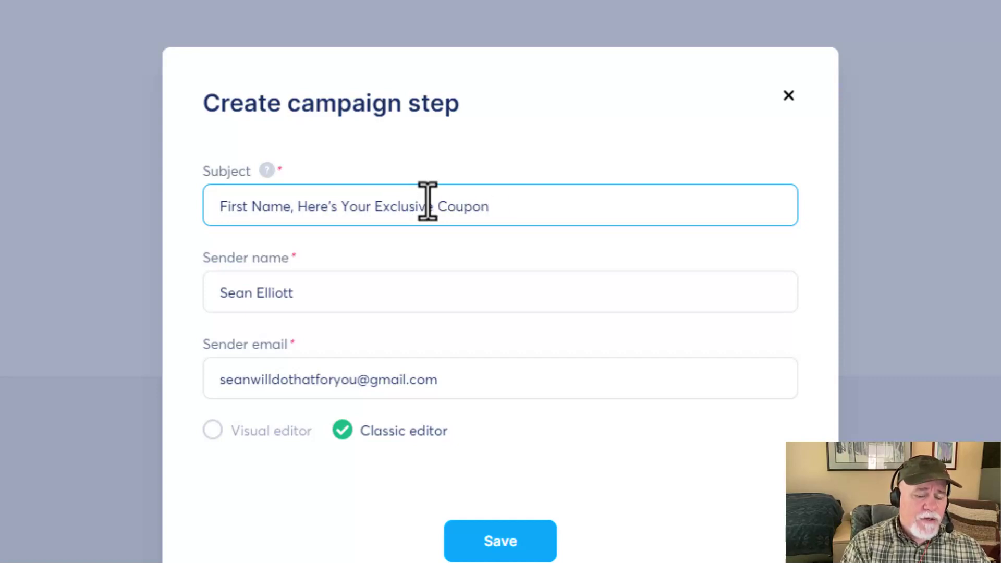
{"action": "type", "text": "Code for "}
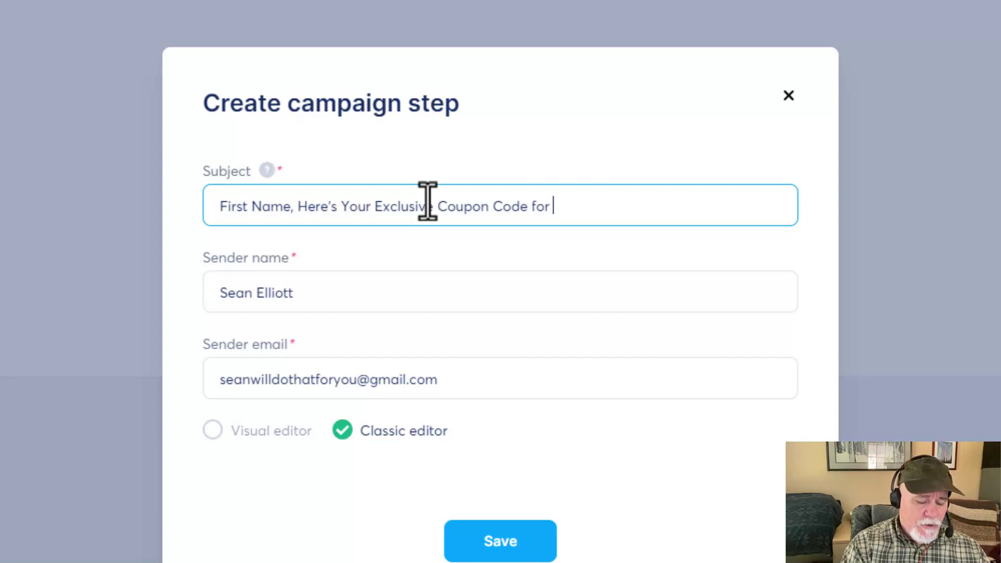
{"action": "type", "text": "25% Off"}
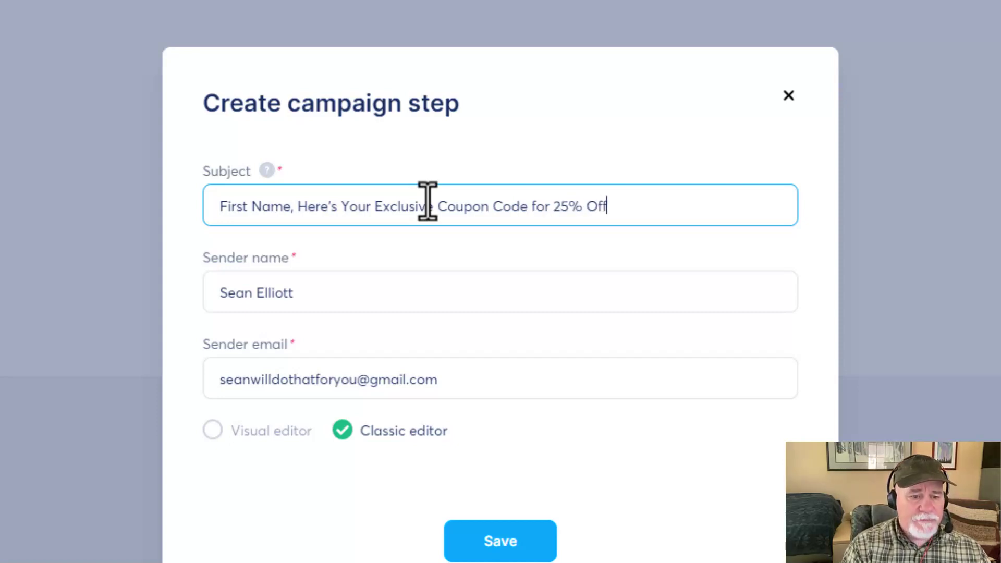
Step: Save the new campaign step, keeping its subject, sender name, sender email and the classic editor
{"action": "left_click_drag", "start_coordinate": [351, 295], "coordinate": [197, 294]}
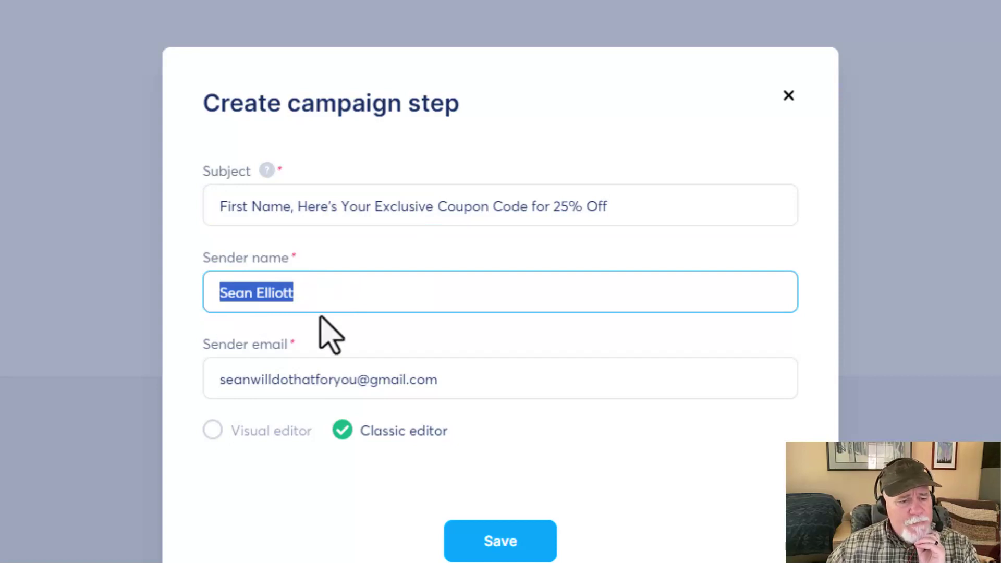
{"action": "left_click", "coordinate": [483, 362]}
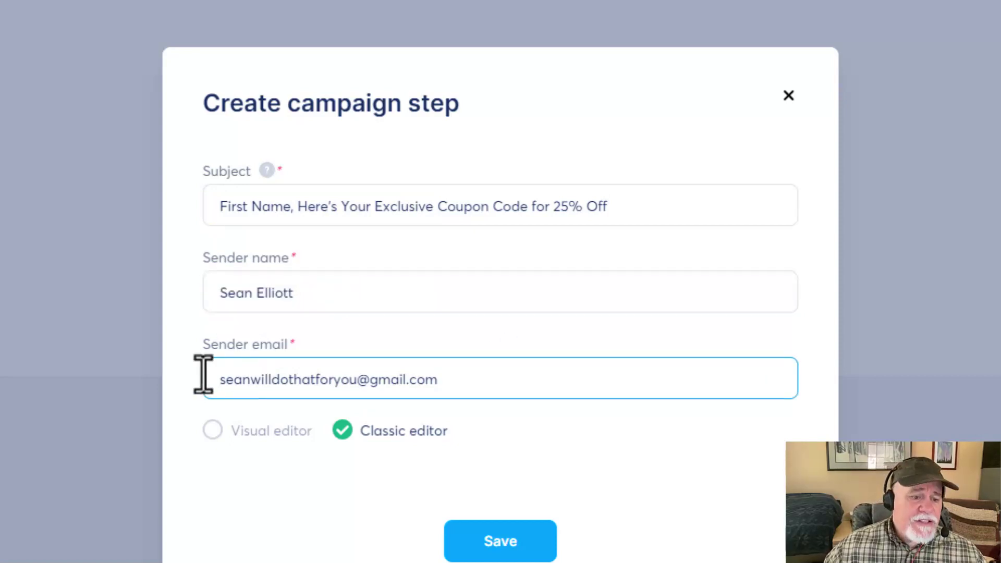
{"action": "left_click_drag", "start_coordinate": [468, 373], "coordinate": [165, 395]}
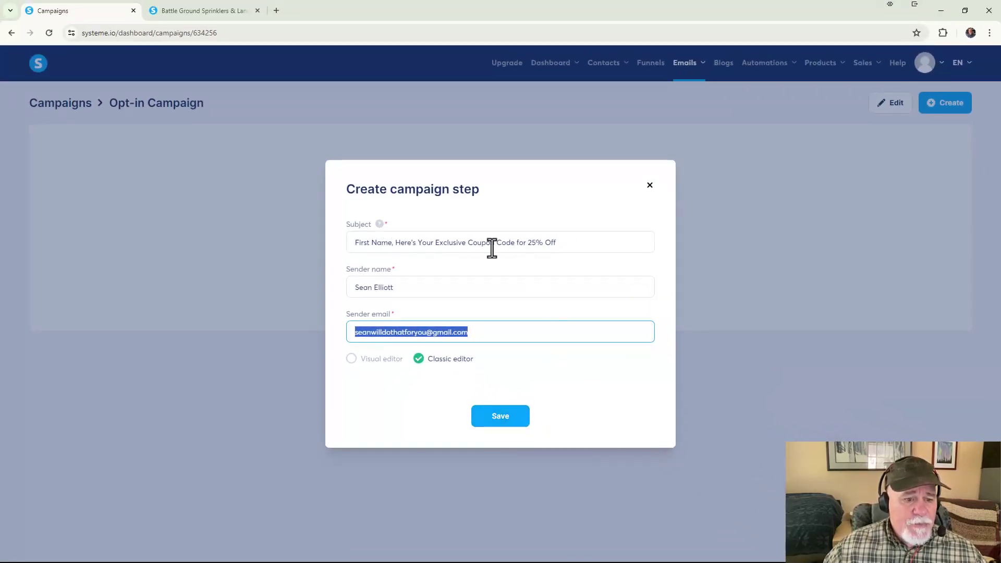
{"action": "left_click_drag", "start_coordinate": [560, 242], "coordinate": [347, 246]}
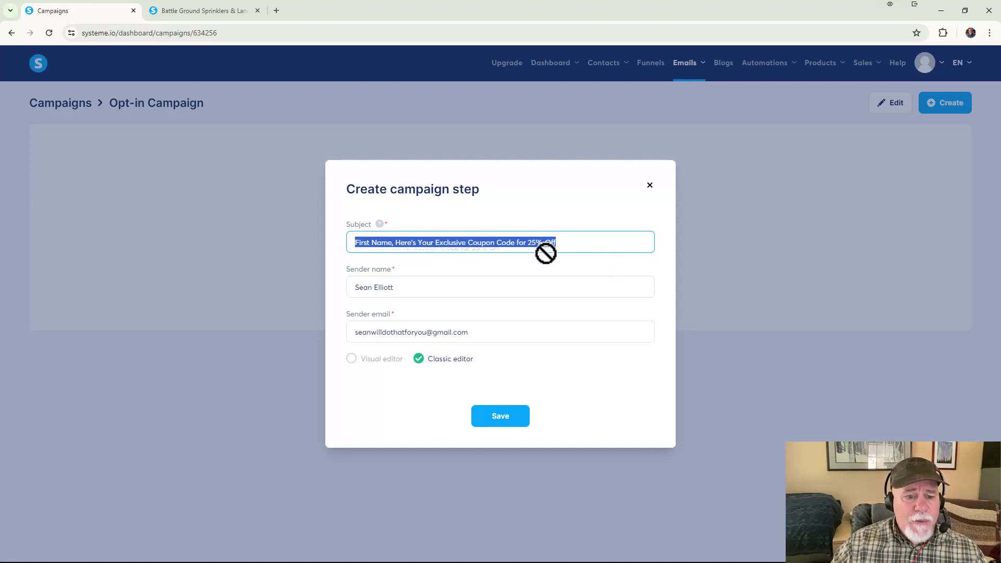
{"action": "left_click", "coordinate": [560, 244]}
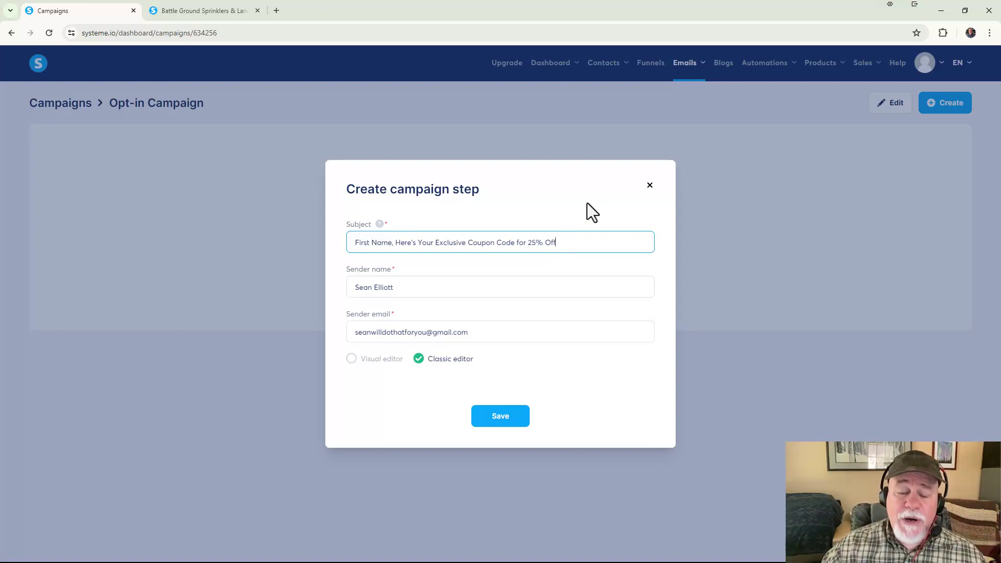
{"action": "left_click", "coordinate": [509, 417]}
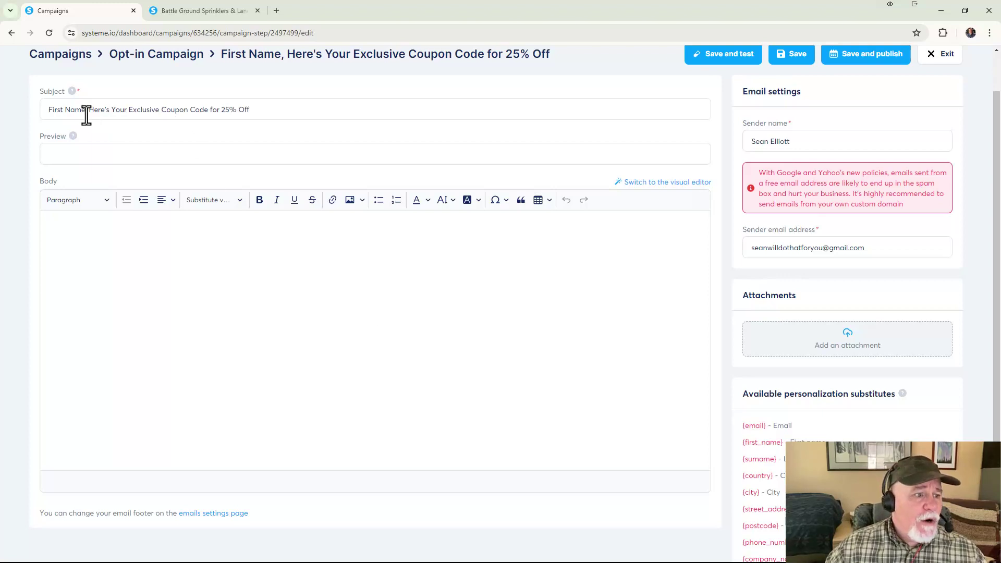
Step: Replace "First Name" in the email subject with the {first_name} substitute, and clear the copy of it from the body
{"action": "left_click_drag", "start_coordinate": [86, 110], "coordinate": [45, 111]}
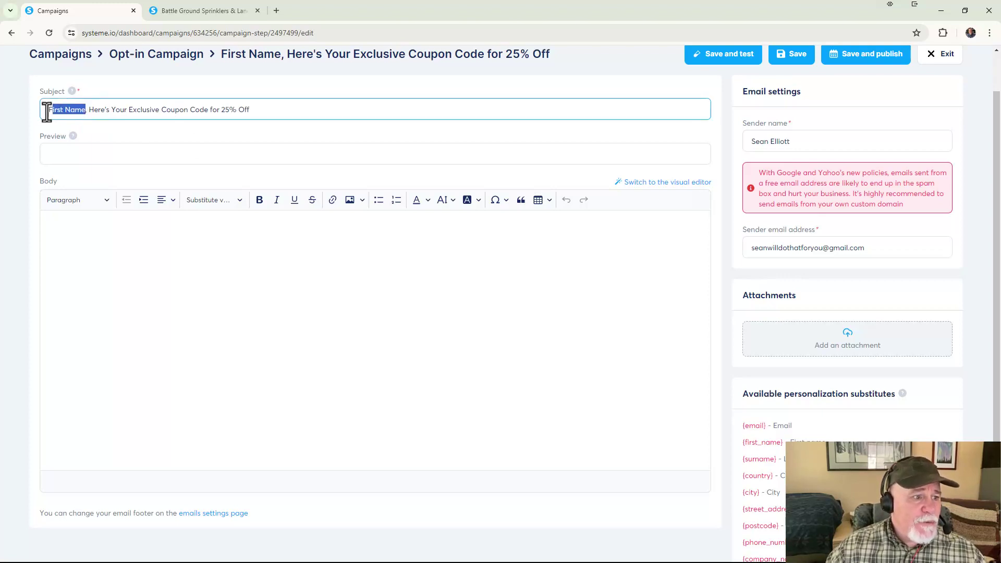
{"action": "left_click", "coordinate": [231, 288]}
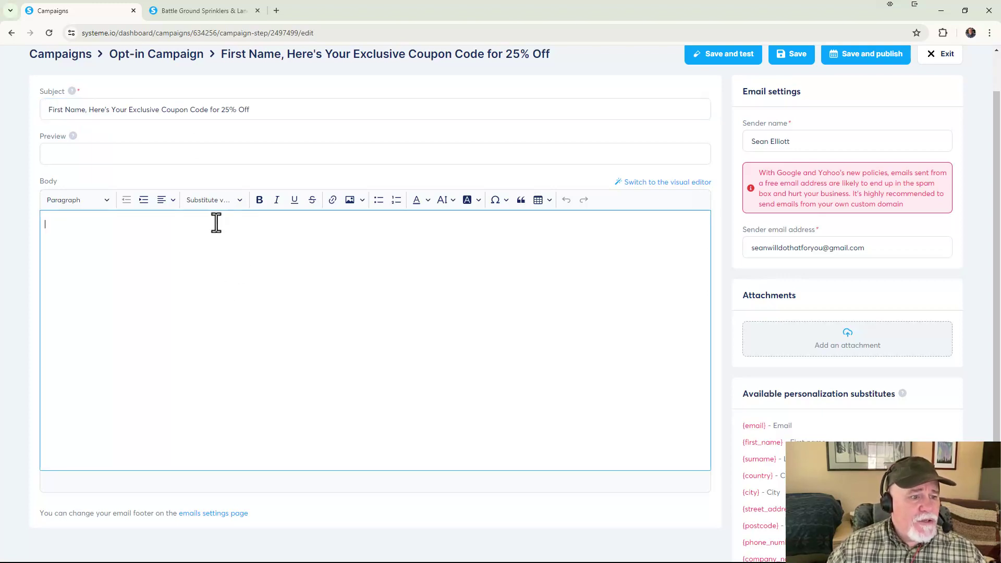
{"action": "left_click", "coordinate": [240, 201]}
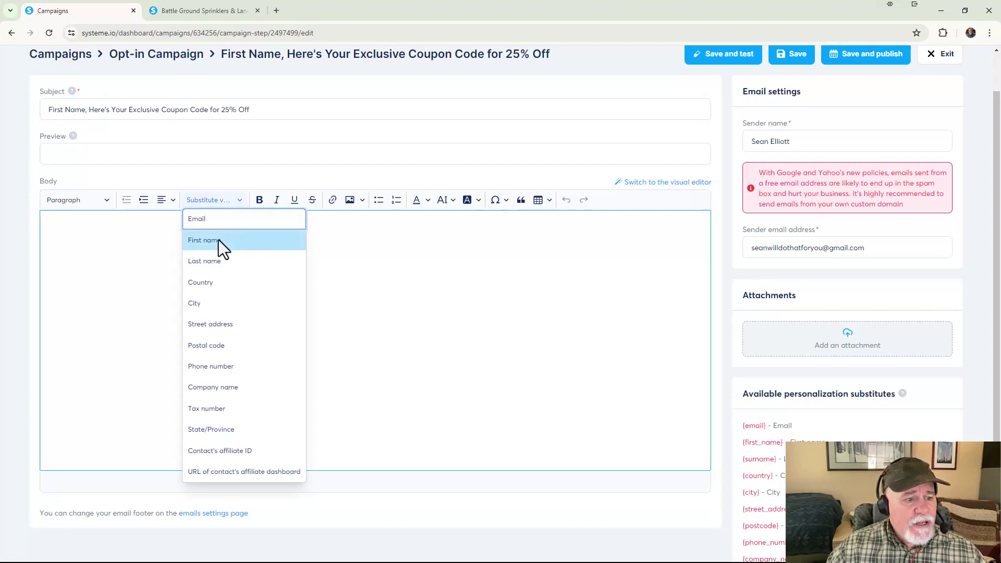
{"action": "left_click", "coordinate": [218, 240]}
{"action": "left_click_drag", "start_coordinate": [120, 225], "coordinate": [11, 224]}
{"action": "key", "text": "ctrl+c"}
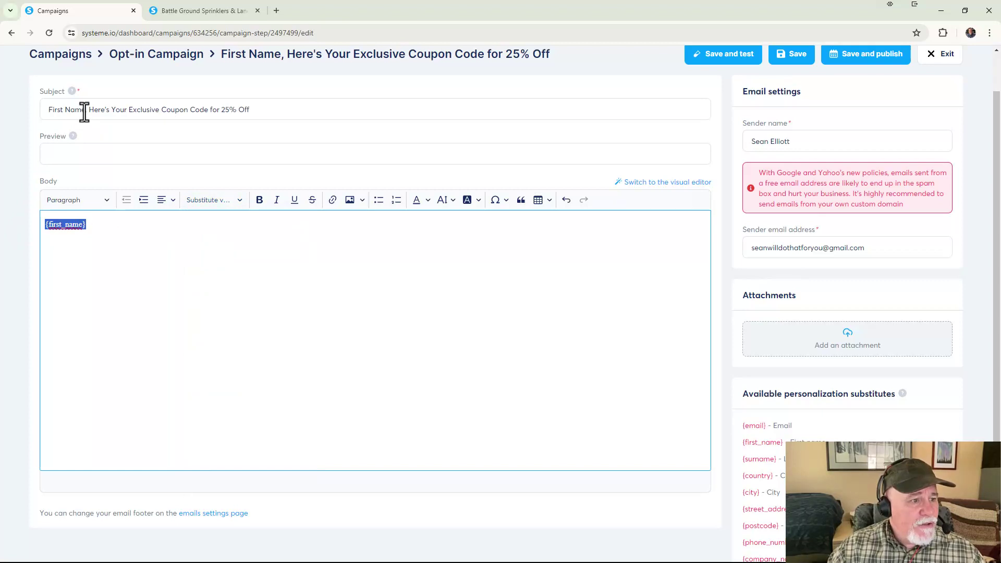
{"action": "left_click_drag", "start_coordinate": [86, 111], "coordinate": [41, 115]}
{"action": "key", "text": "ctrl+v"}
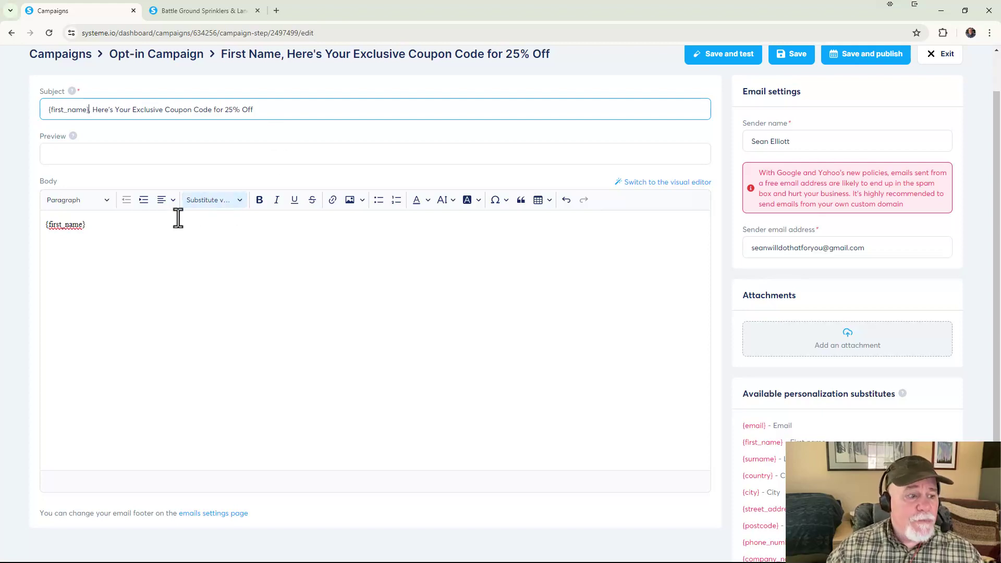
{"action": "left_click_drag", "start_coordinate": [88, 224], "coordinate": [3, 226]}
{"action": "key", "text": "BackSpace"}
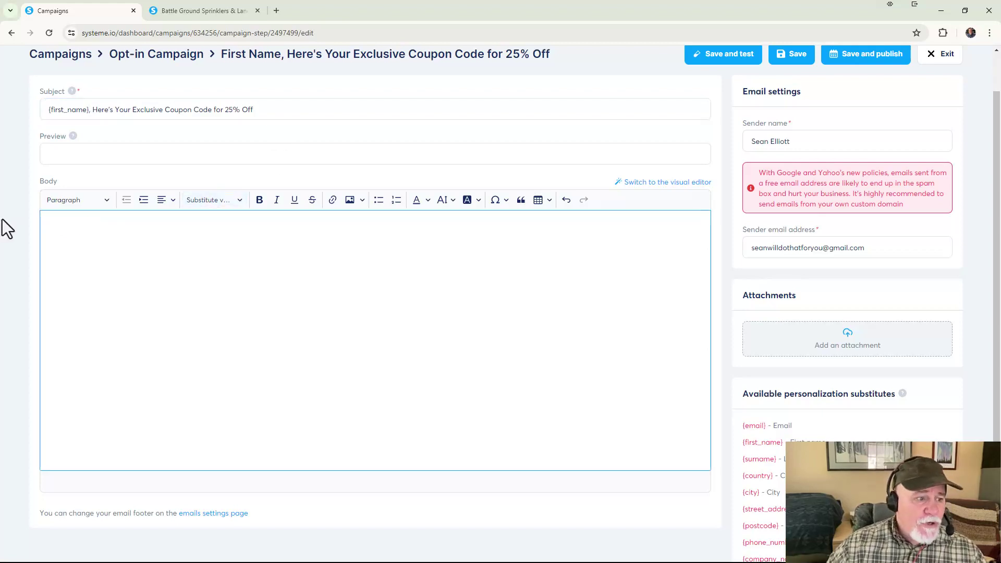
Step: Begin the email body with the greeting "Hello {first_name}," using the First name substitute value
{"action": "type", "text": "Hello"}
{"action": "key", "text": "BackSpace"}
{"action": "key", "text": "BackSpace"}
{"action": "key", "text": "BackSpace"}
{"action": "key", "text": "BackSpace"}
{"action": "key", "text": "BackSpace"}
{"action": "key", "text": "BackSpace"}
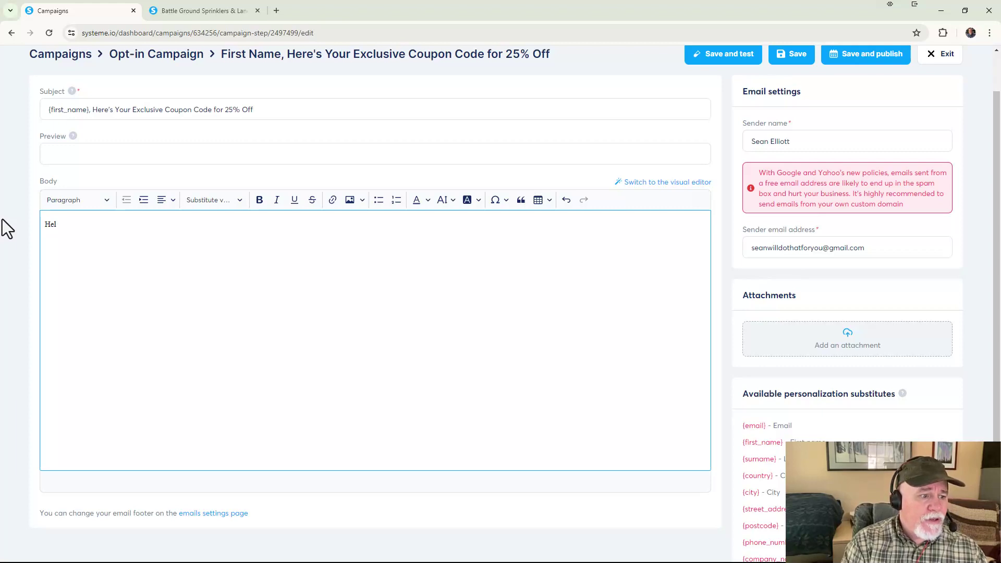
{"action": "type", "text": "Hello"}
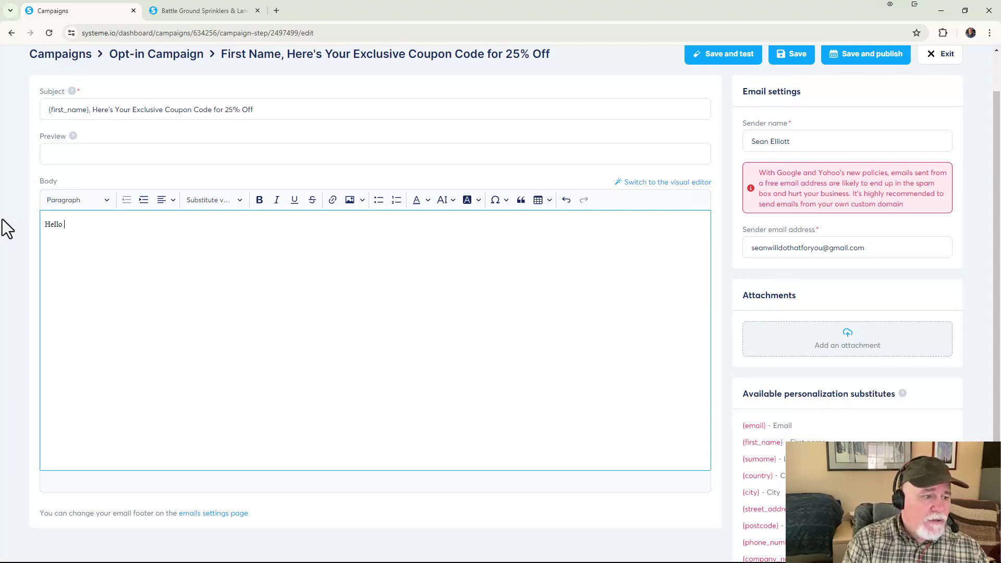
{"action": "left_click", "coordinate": [241, 203]}
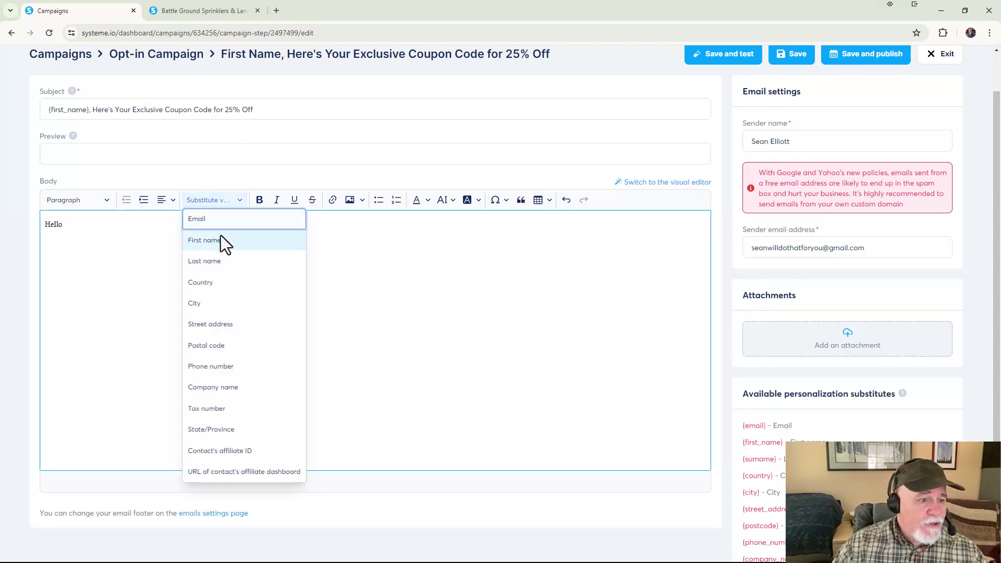
{"action": "left_click", "coordinate": [220, 245]}
{"action": "type", "text": ","}
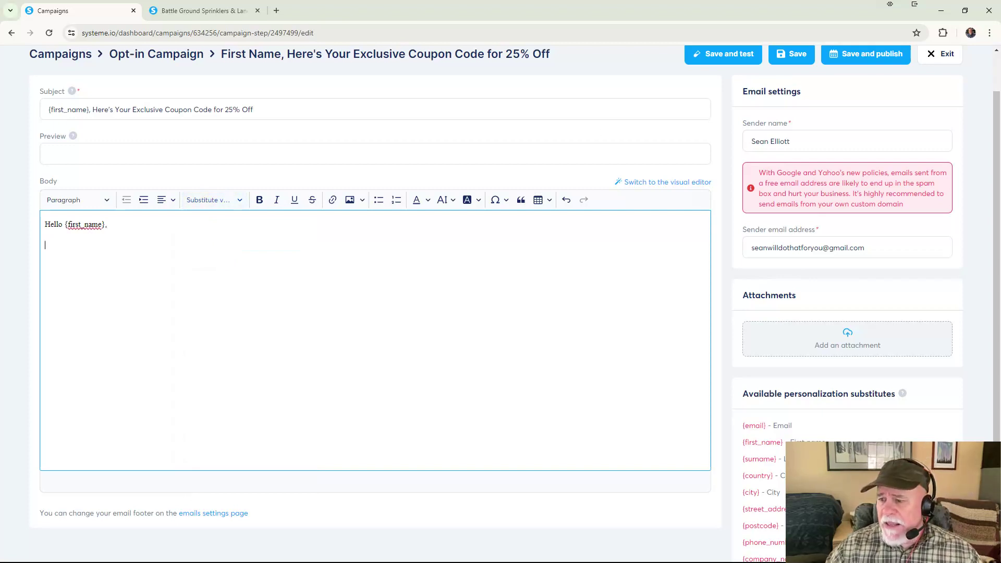
Step: Insert the prepared Battle Ground Sprinklers and Landscaping 25% discount message with coupon code SPRING25OFF below the greeting
{"action": "key", "text": "alt+Tab"}
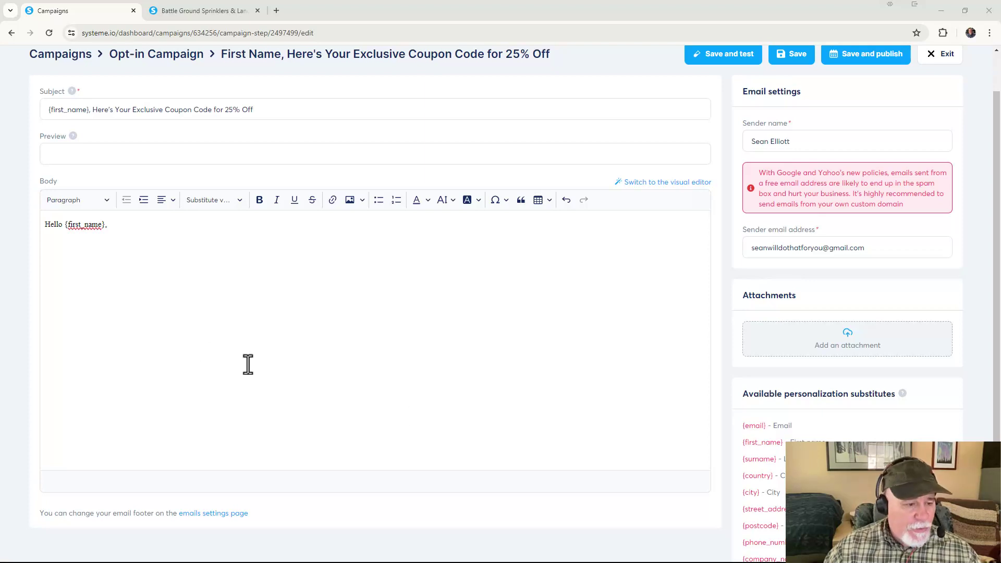
{"action": "left_click", "coordinate": [59, 253]}
{"action": "type", "text": "Thank you for your interest in Battle Ground Sprinklers and Landscaping. We're excited to offer you an exclusive 25% discount on our sprinkler and landscaping services! To redeem your discount, simply use the coupon code below when scheduling your service or during checkout on our website: Coupon Code: SPRING25OFF This one-time coupon code entitles you to 25% off your first service with us. Whether you need professional sprinkler installation, lawn care, or landscaping services, we've got you covered. Here's how to redeem your coupon: Visit our website at battlegroundsprinklersandlandscaping.com Browse our services and select the one you need During checkout, enter the coupon code SPRING25OFF The 25% discount will be automatically applied to your order This exclusive coupon is valid for a limited time, so don't miss out on this fantastic opportunity to enhance your outdoor space while saving big! If you have any questions or need assistance with scheduling your service, please don't hesitate to contact us at [Customer Support Email or Phone Number]. We look forward to serving you and helping you achieve the beautiful, functional outdoor space you've been dreaming of. Best regards, [Your Name] [Business Name]"}
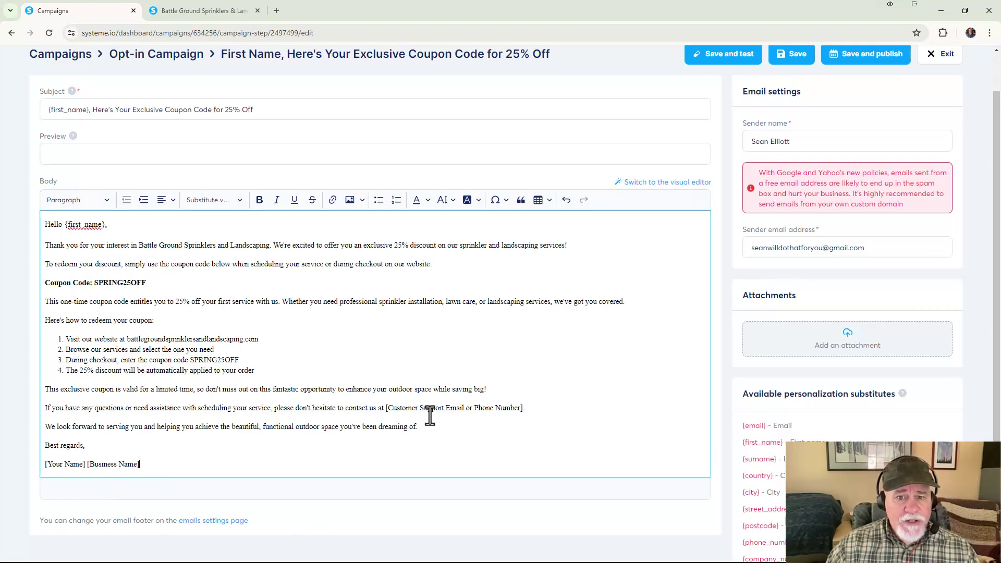
{"action": "scroll", "coordinate": [438, 404], "scroll_direction": "down", "scroll_amount": 2}
{"action": "scroll", "coordinate": [440, 404], "scroll_direction": "up", "scroll_amount": 3}
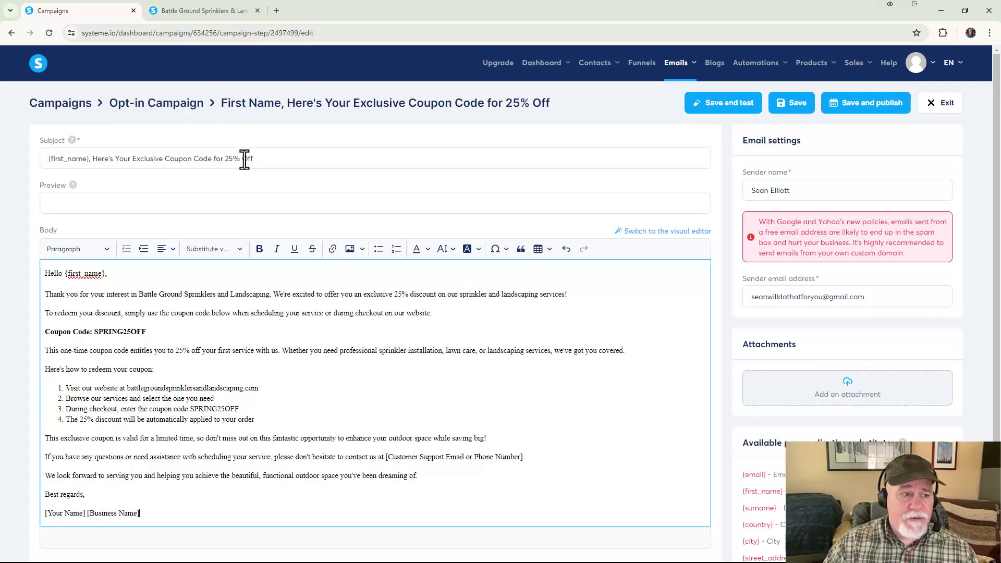
{"action": "left_click", "coordinate": [795, 117]}
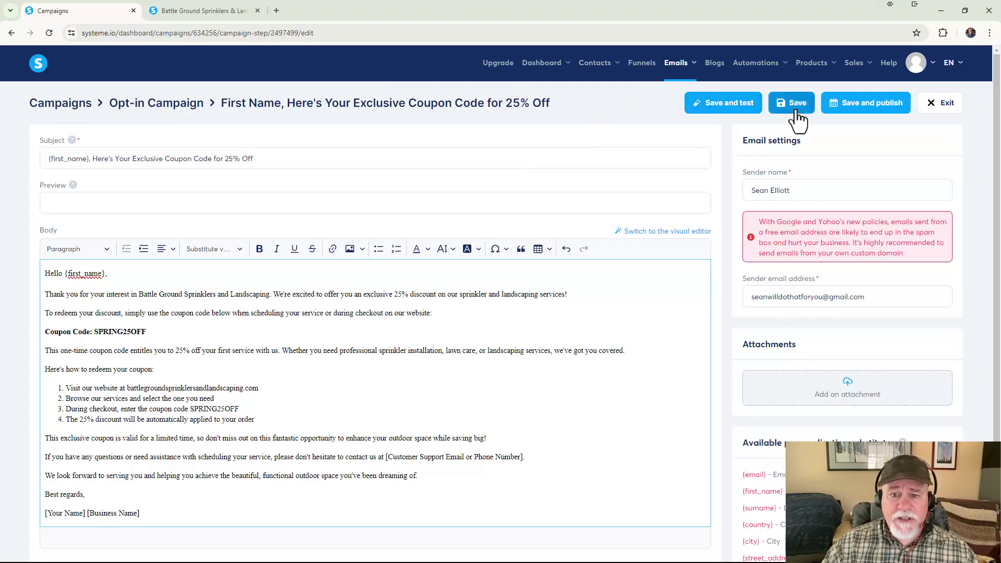
{"action": "scroll", "coordinate": [798, 120], "scroll_direction": "down", "scroll_amount": 1}
{"action": "scroll", "coordinate": [893, 109], "scroll_direction": "up", "scroll_amount": 1}
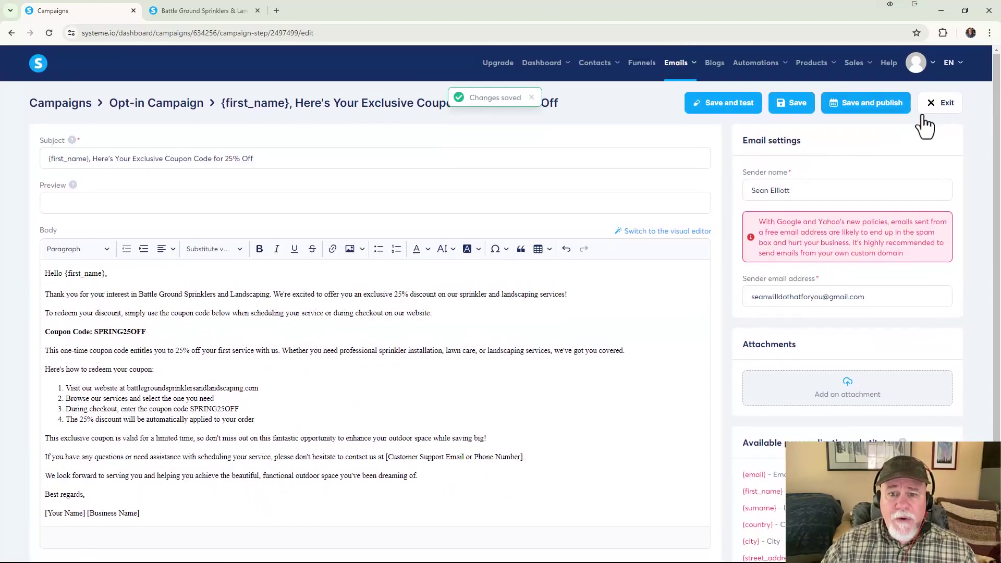
{"action": "left_click", "coordinate": [945, 106]}
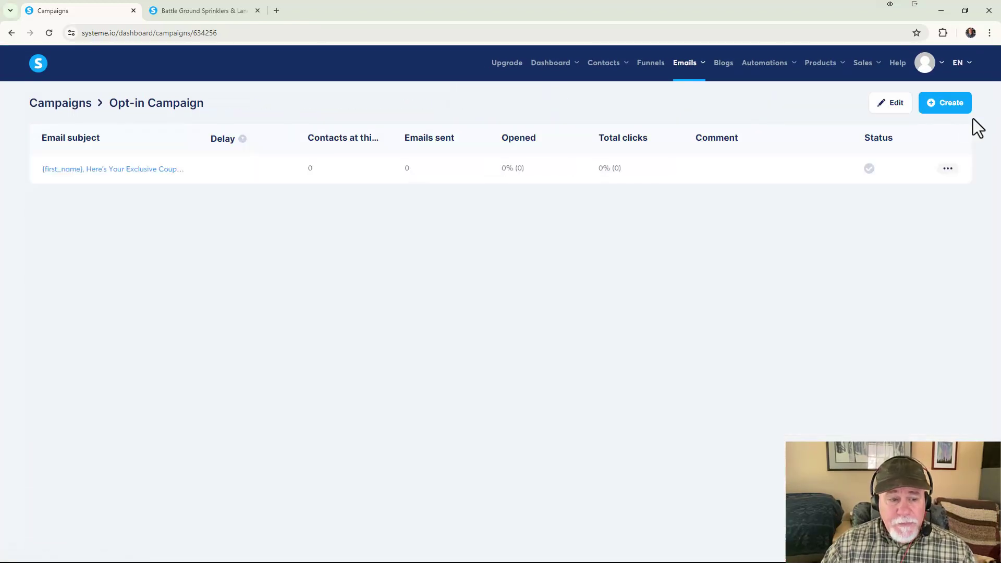
Step: Activate the coupon email in the Opt-in Campaign with a delay of 0 days and no time or weekday restriction
{"action": "left_click", "coordinate": [953, 168]}
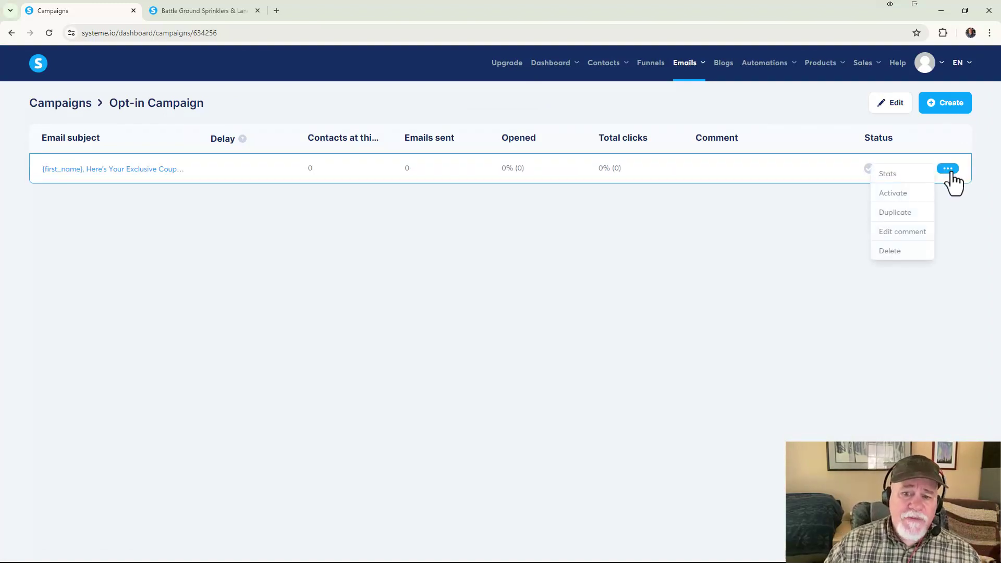
{"action": "left_click", "coordinate": [969, 179]}
{"action": "left_click", "coordinate": [948, 168]}
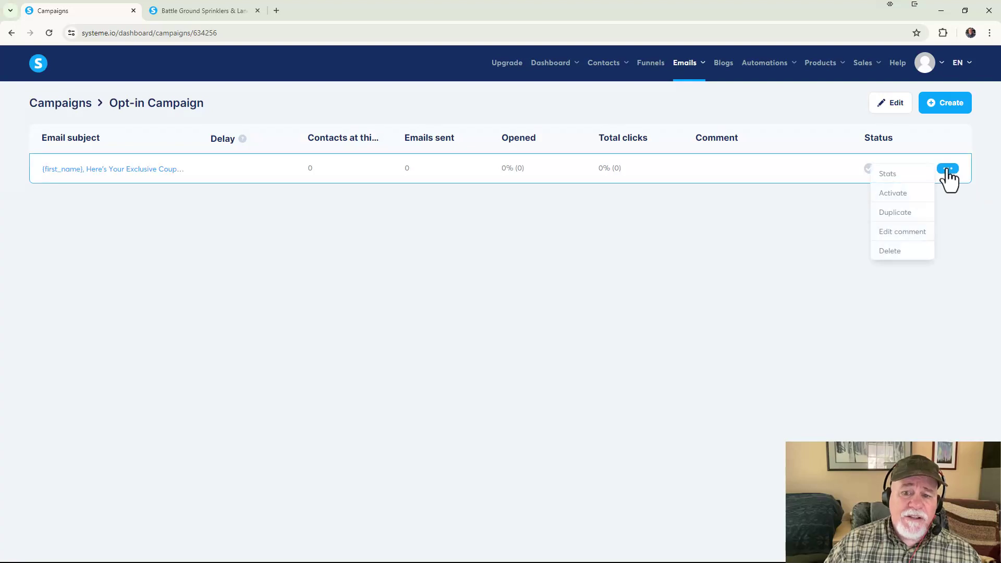
{"action": "left_click", "coordinate": [912, 194]}
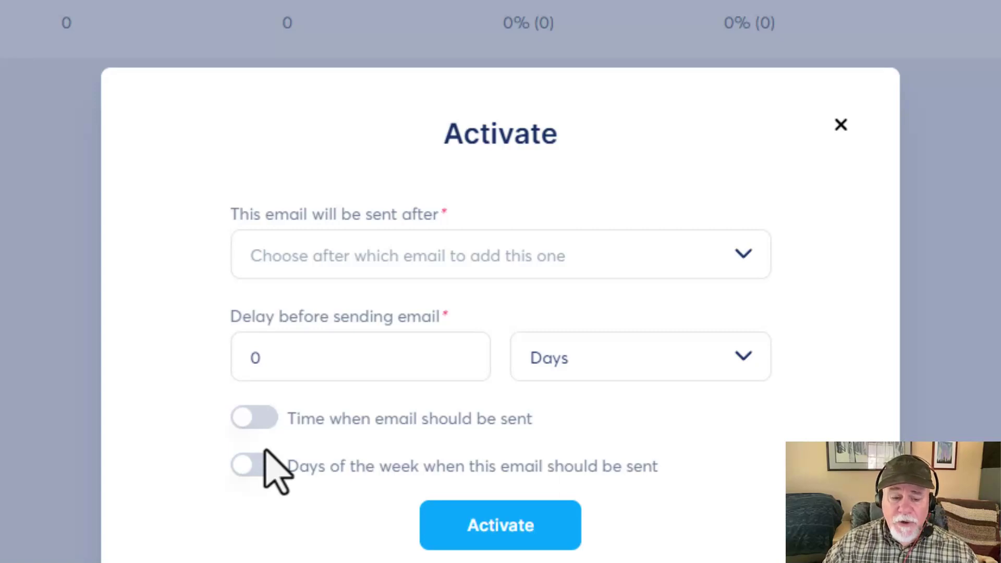
{"action": "left_click", "coordinate": [502, 537]}
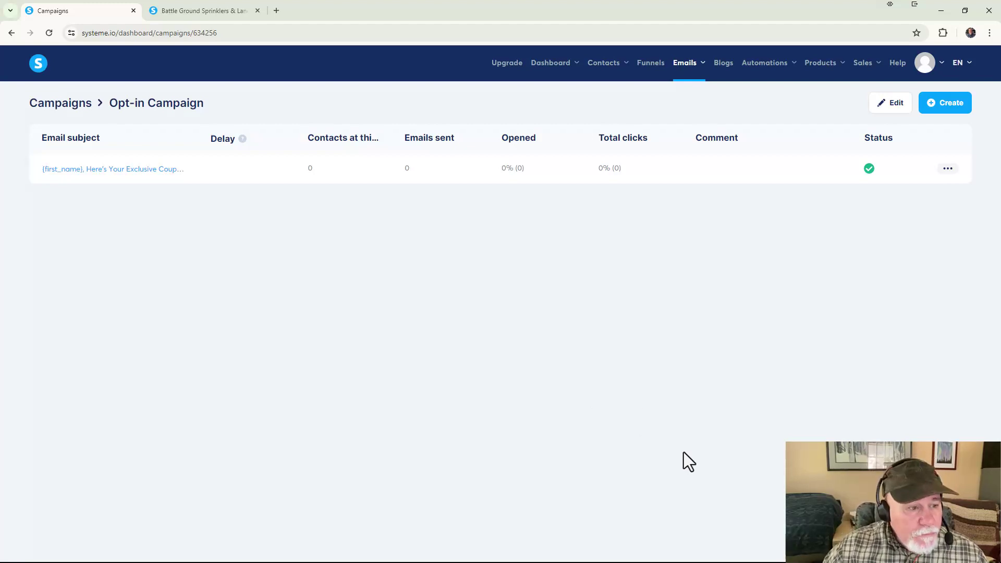
Step: Open the squeeze page of the Battle Ground Sprinklers & Landscaping funnel in the page editor
{"action": "left_click", "coordinate": [652, 66]}
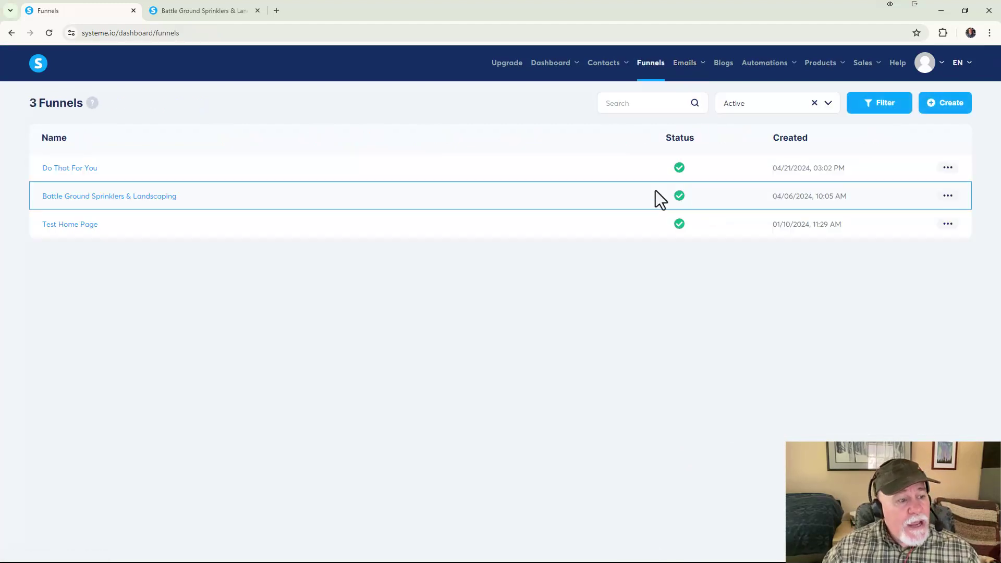
{"action": "left_click", "coordinate": [132, 201]}
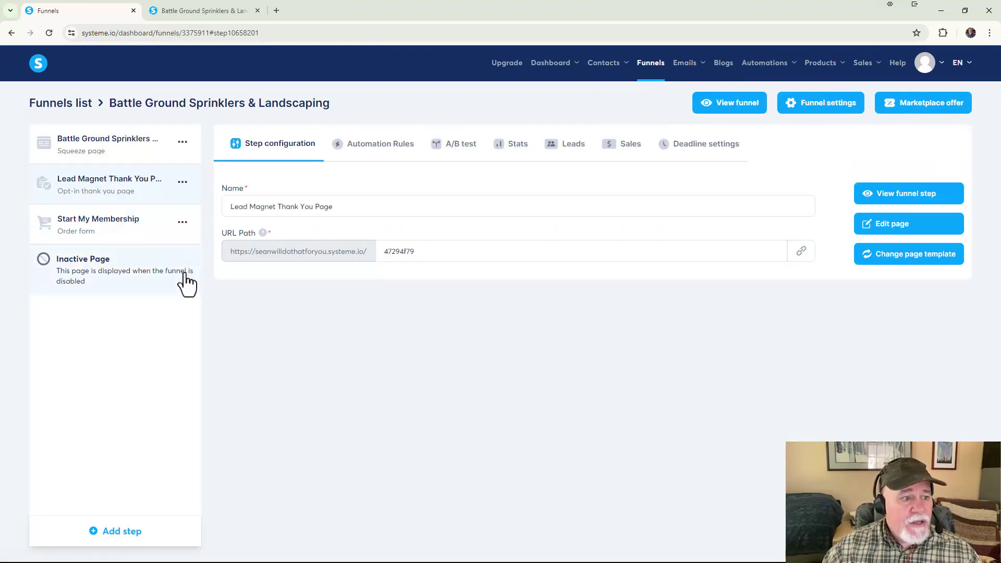
{"action": "left_click", "coordinate": [131, 162]}
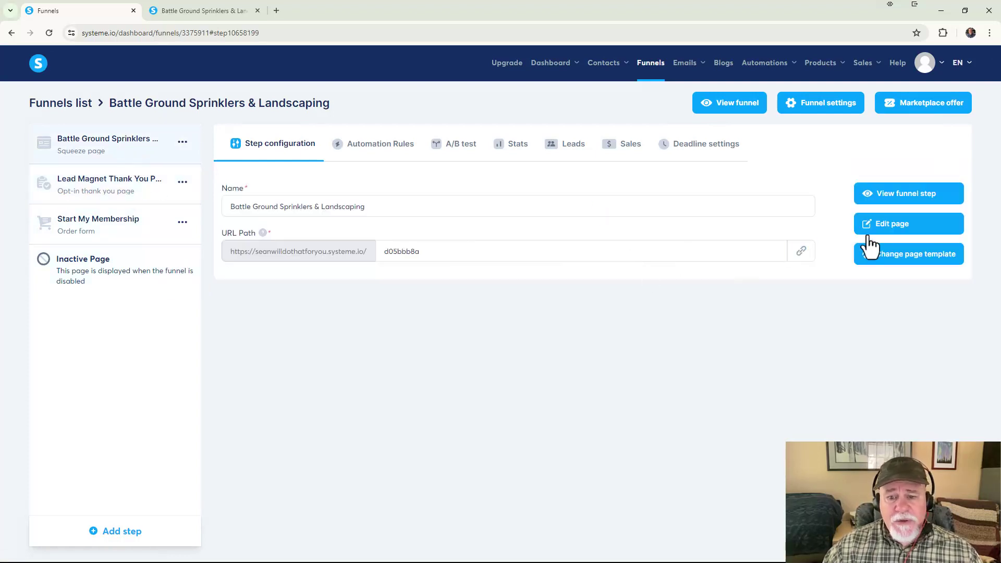
{"action": "left_click", "coordinate": [893, 230]}
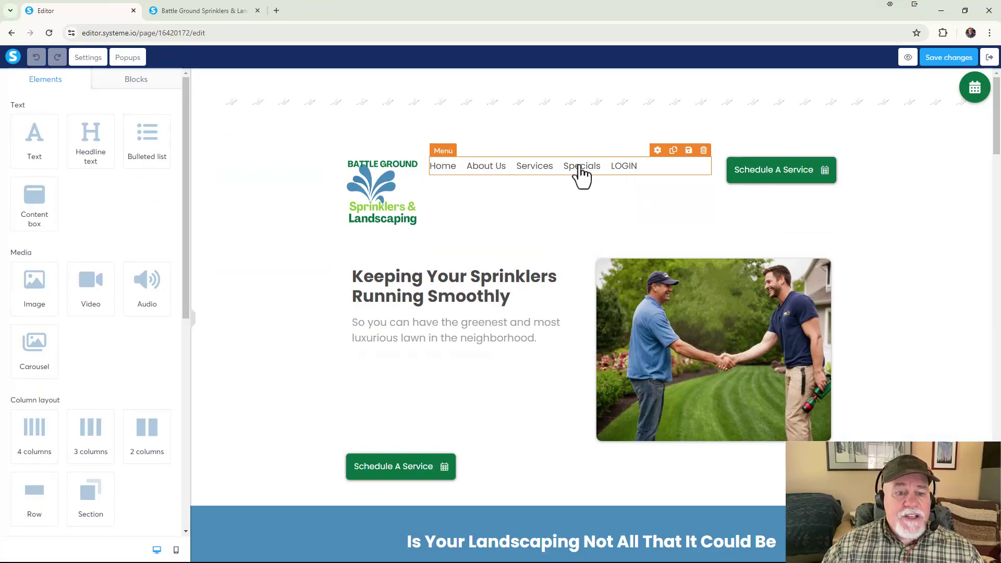
Step: Set the "Yes, Send Me the 25% Off Coupon" button near the page's footer to submit the form
{"action": "scroll", "coordinate": [582, 185], "scroll_direction": "down", "scroll_amount": 20}
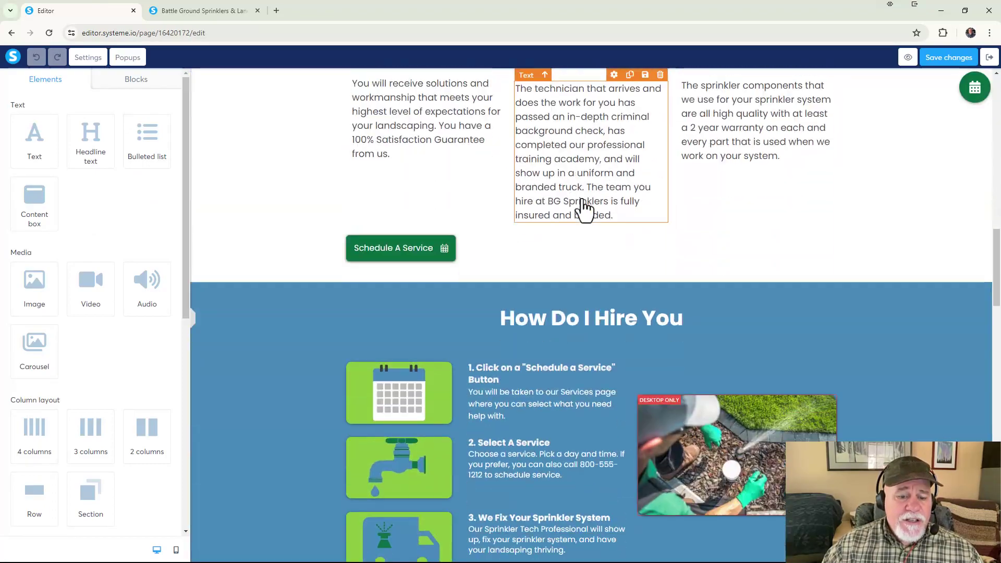
{"action": "scroll", "coordinate": [583, 209], "scroll_direction": "down", "scroll_amount": 15}
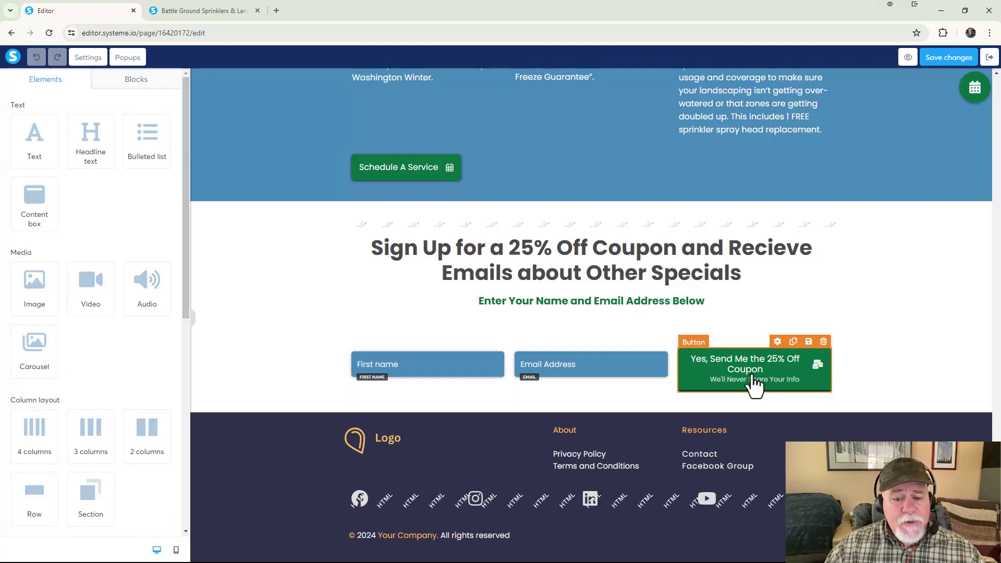
{"action": "left_click", "coordinate": [753, 385]}
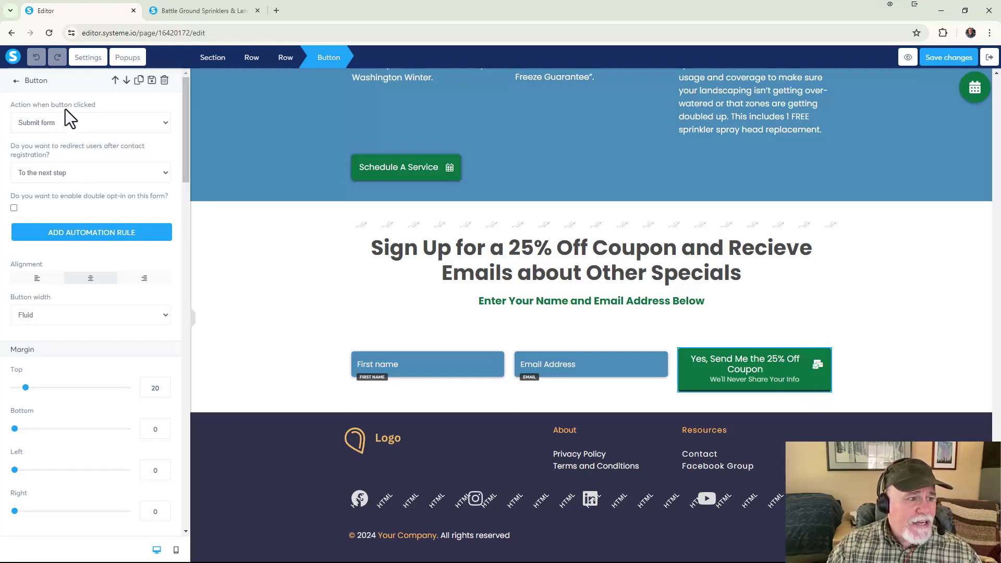
{"action": "left_click", "coordinate": [142, 128]}
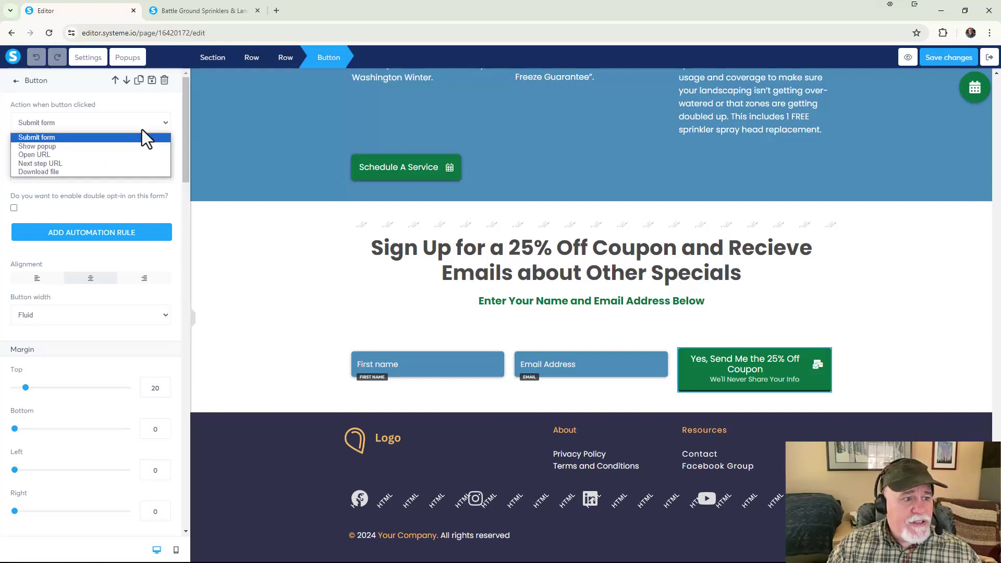
{"action": "left_click", "coordinate": [114, 138]}
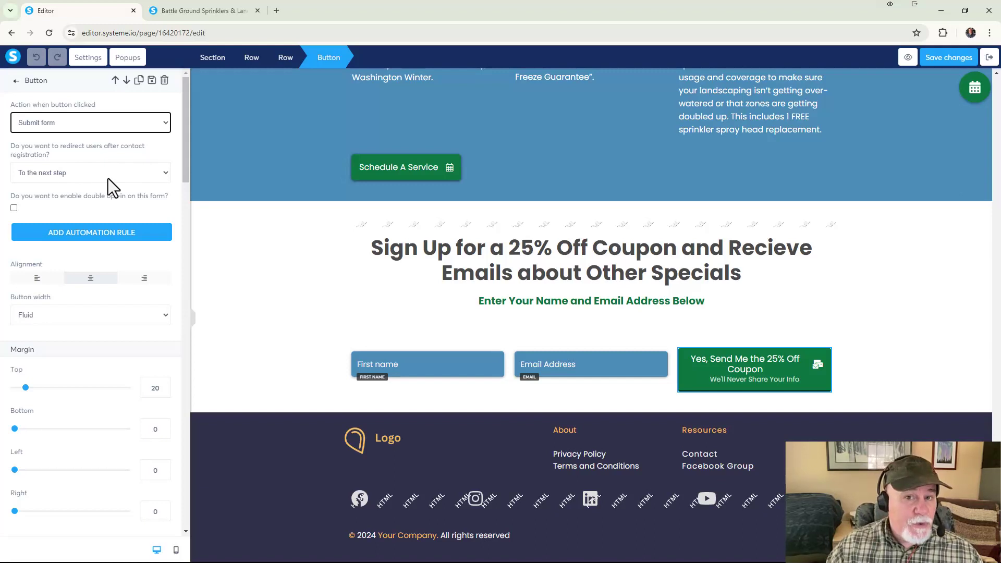
Step: Redirect contacts to the next step after registration and add a button automation action that applies the Opt-in tag
{"action": "left_click", "coordinate": [143, 174]}
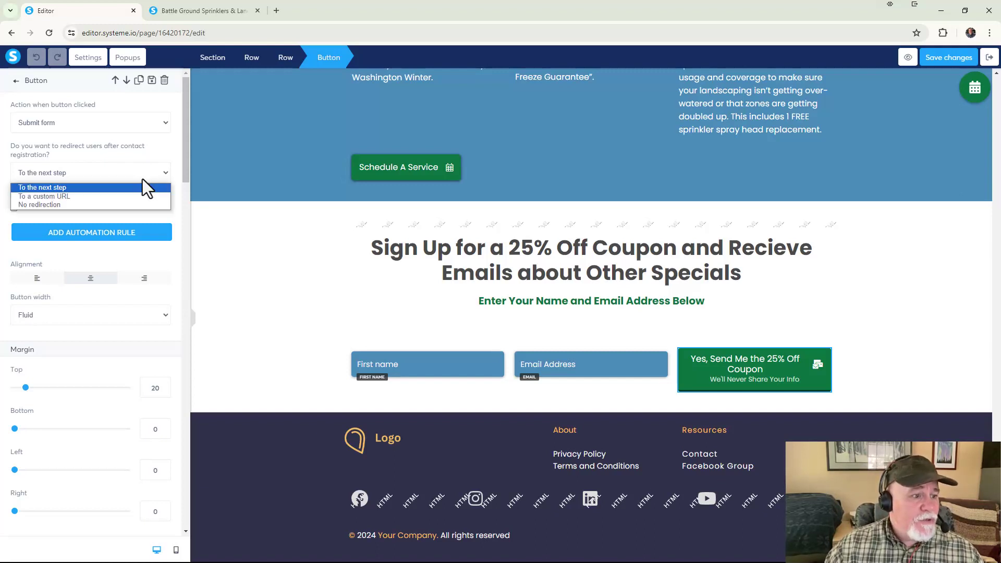
{"action": "left_click", "coordinate": [93, 187]}
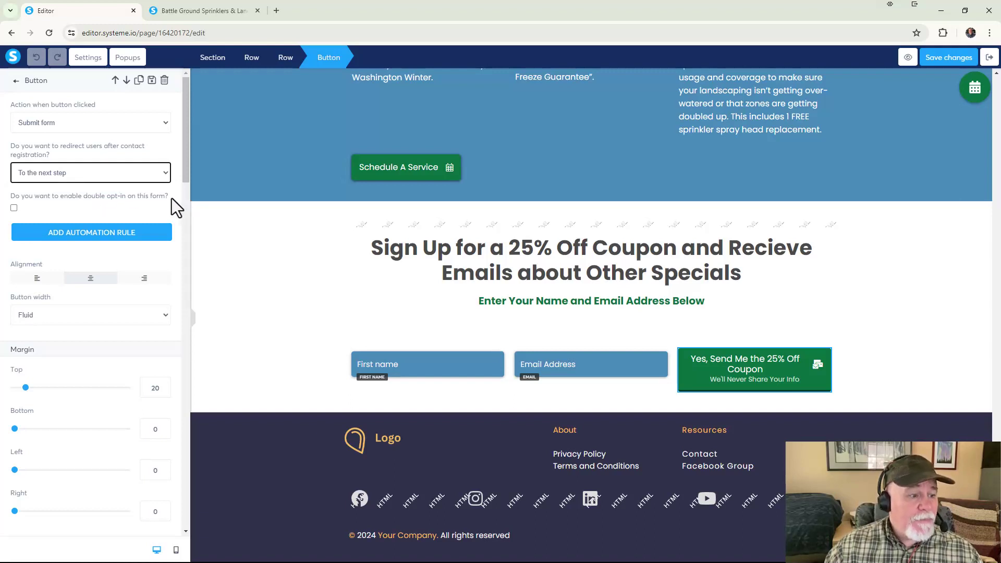
{"action": "scroll", "coordinate": [171, 198], "scroll_direction": "down", "scroll_amount": 1}
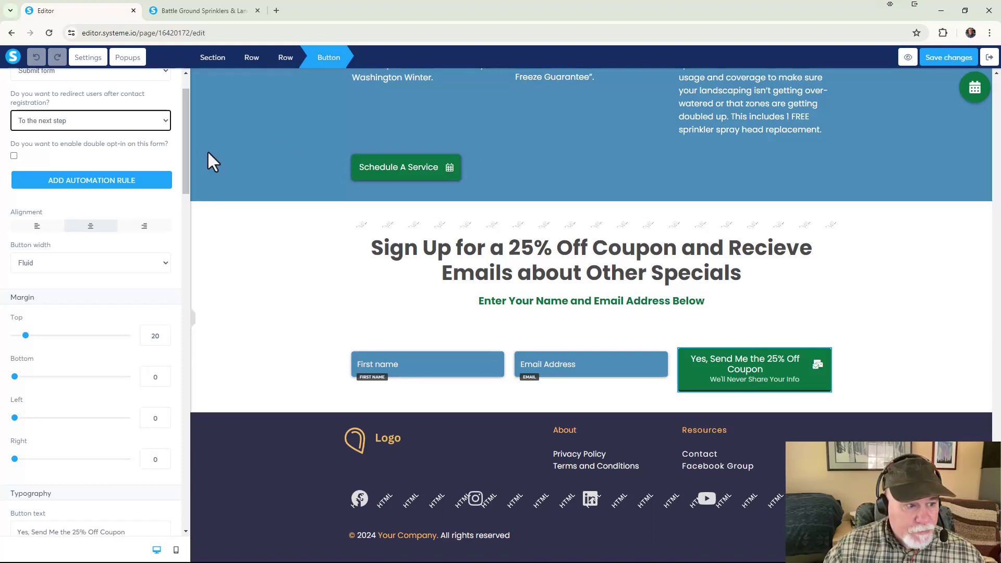
{"action": "left_click", "coordinate": [139, 188]}
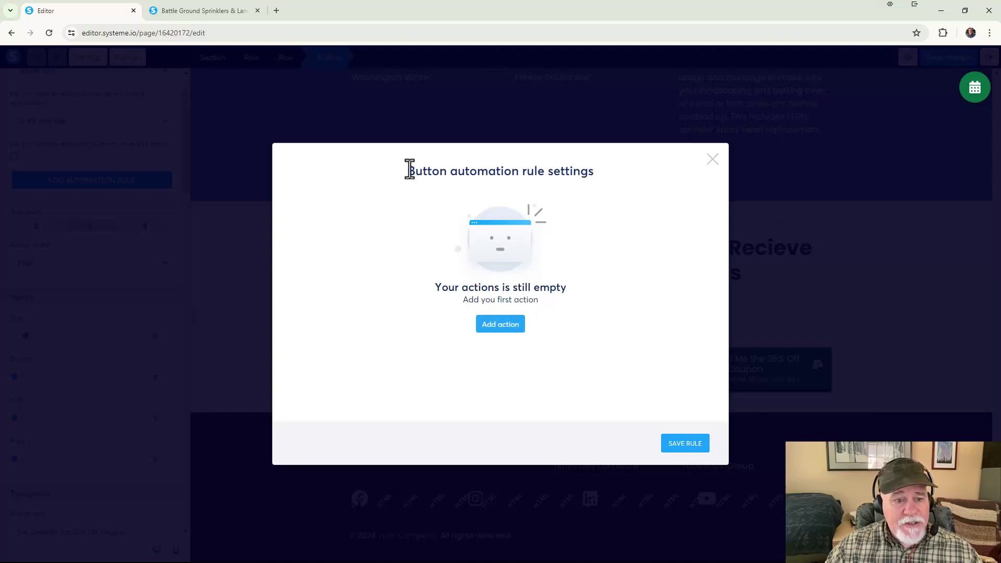
{"action": "left_click", "coordinate": [503, 325]}
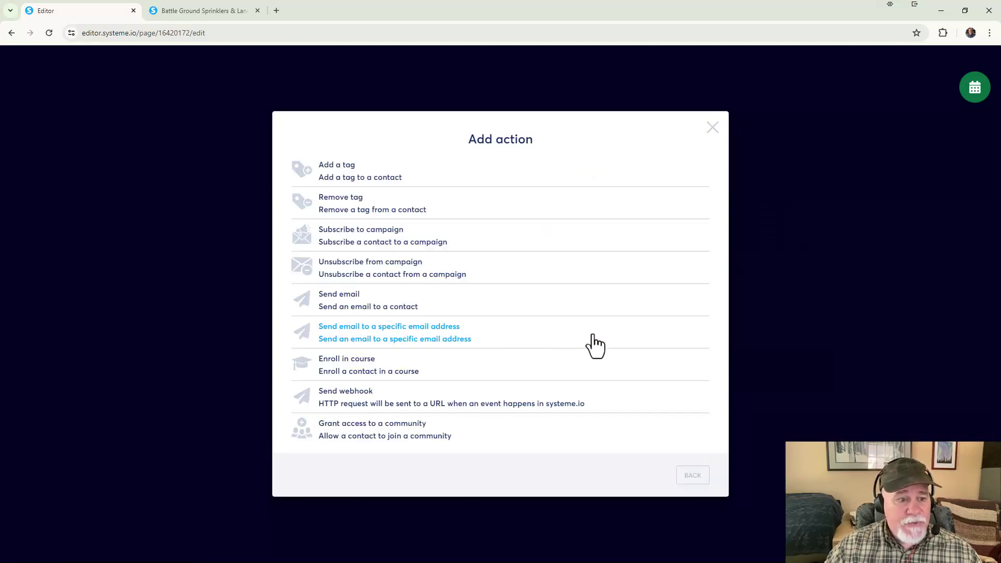
{"action": "left_click", "coordinate": [346, 184]}
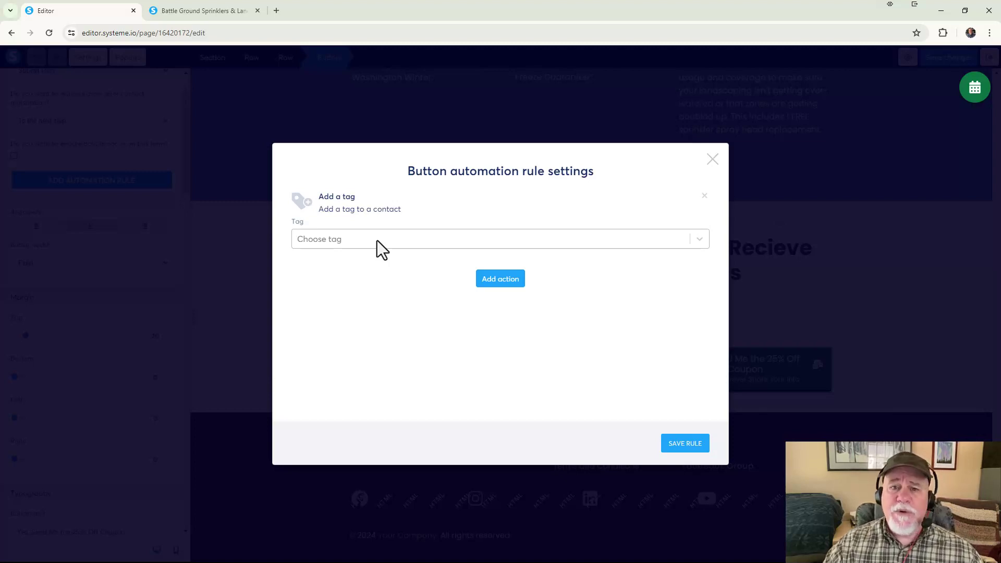
{"action": "left_click", "coordinate": [377, 240]}
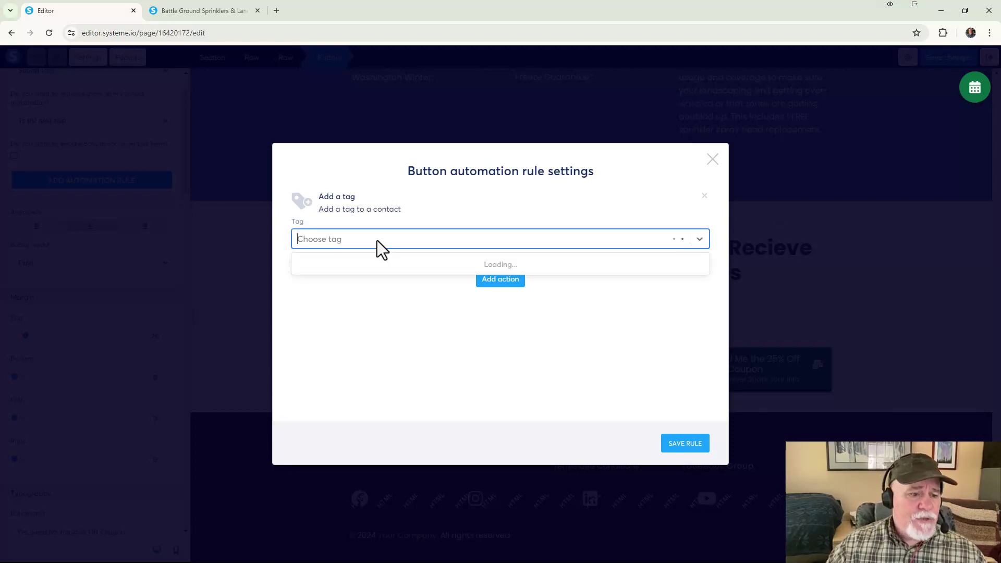
{"action": "left_click", "coordinate": [315, 266]}
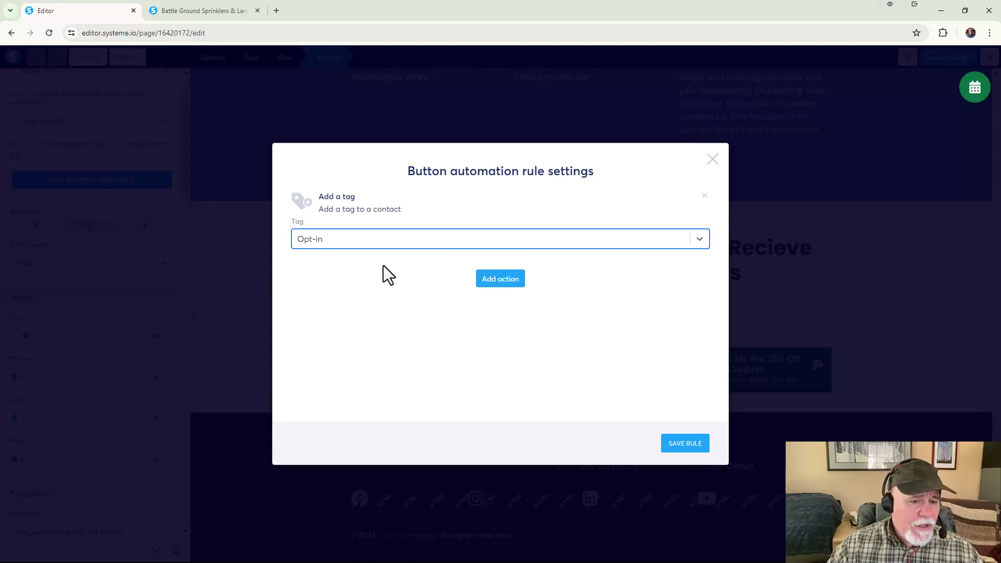
Step: Add an action subscribing the contact to the Opt-in Campaign and save the button's automation rule
{"action": "left_click", "coordinate": [493, 282]}
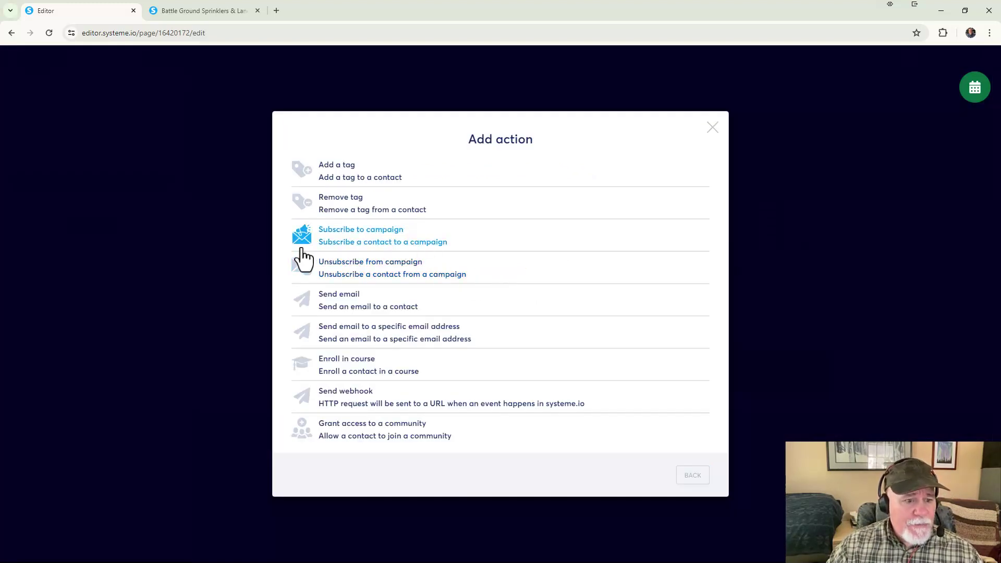
{"action": "left_click", "coordinate": [379, 255]}
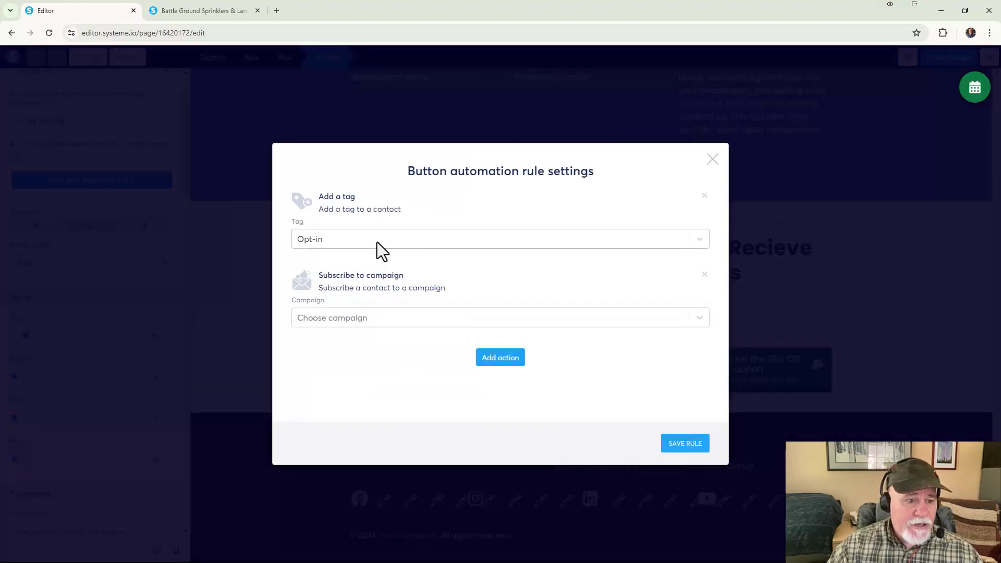
{"action": "left_click", "coordinate": [392, 324]}
{"action": "left_click", "coordinate": [352, 348]}
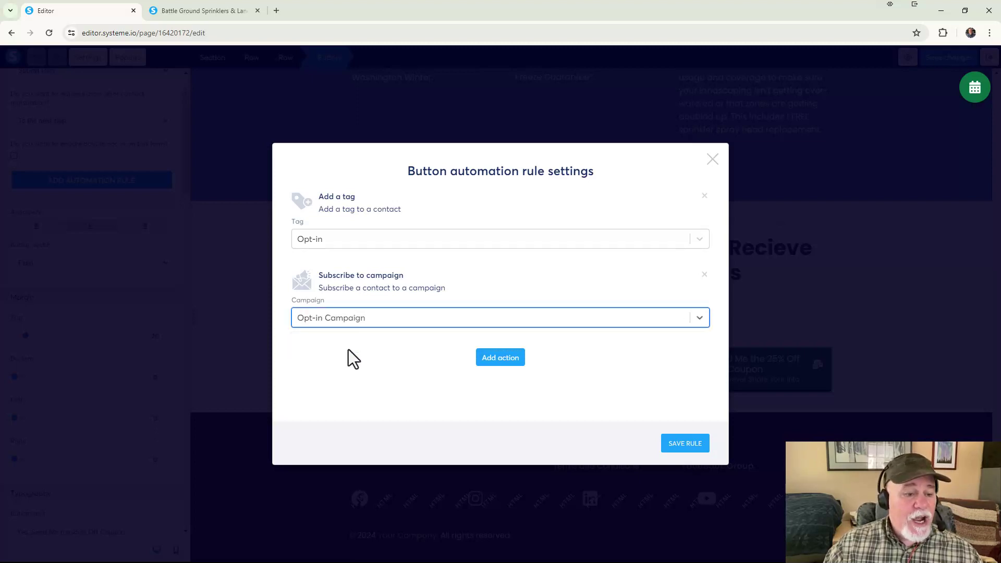
{"action": "left_click", "coordinate": [678, 444]}
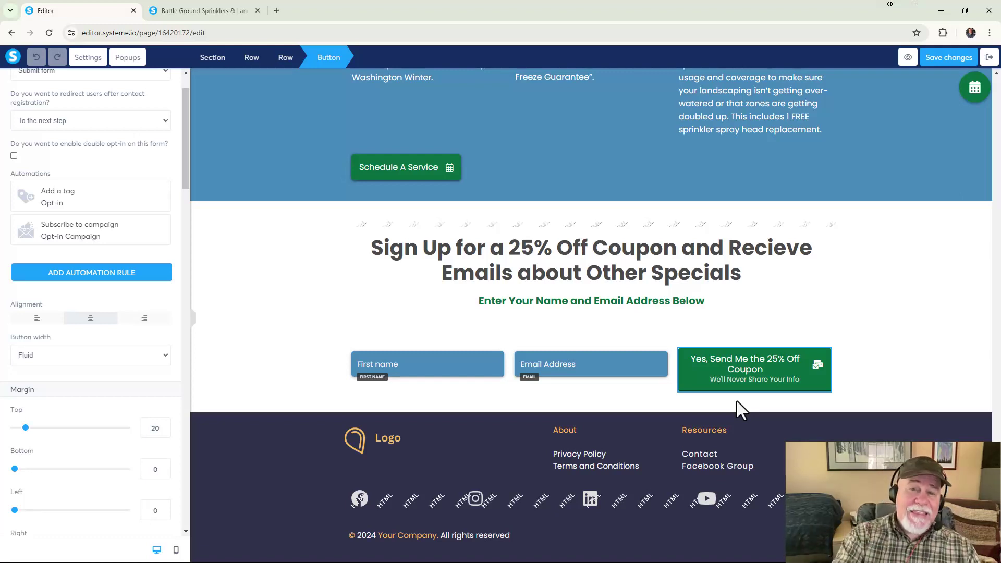
Step: Save the squeeze page and open the funnel's Lead Magnet Thank You page in the page editor
{"action": "left_click", "coordinate": [949, 58]}
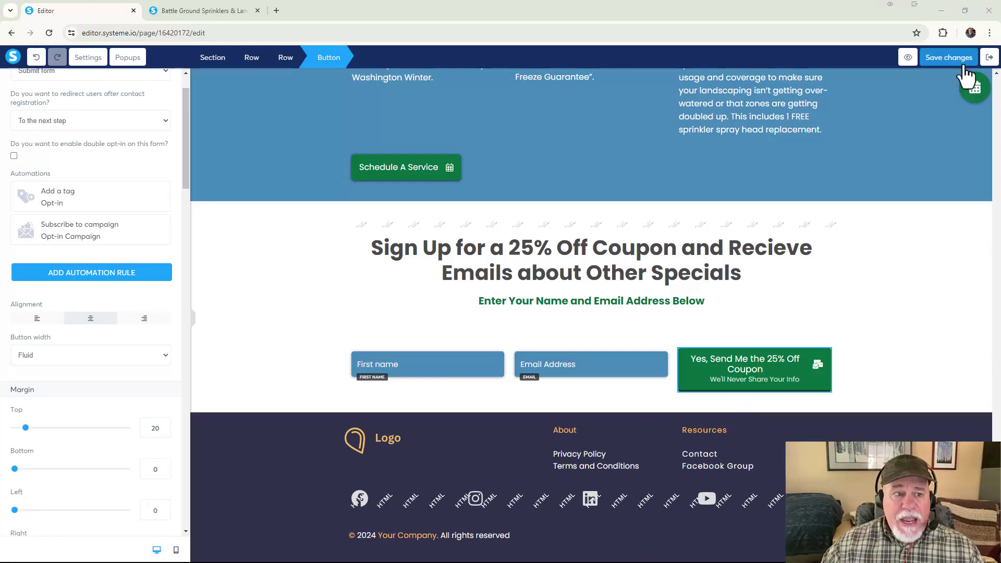
{"action": "left_click", "coordinate": [989, 58]}
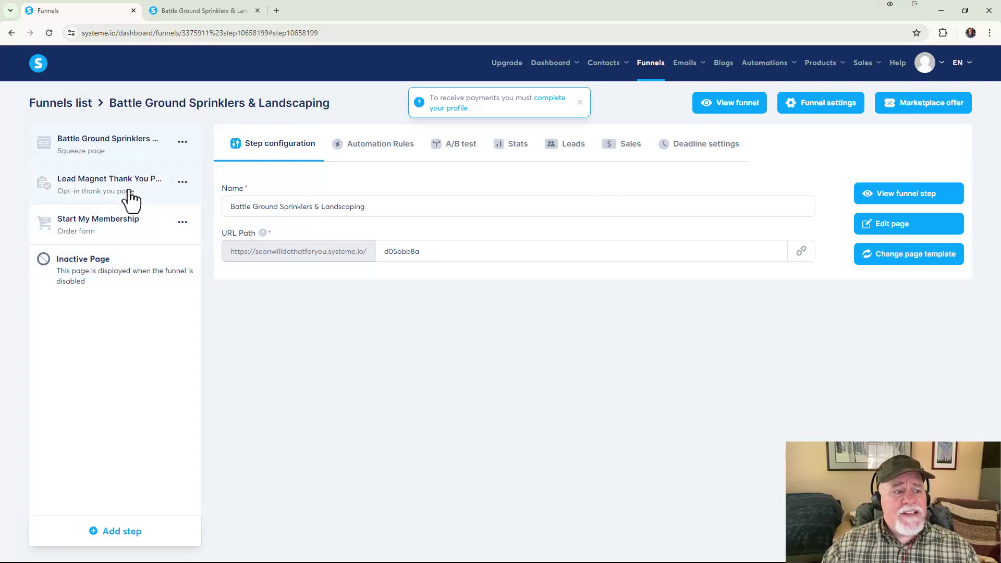
{"action": "left_click_drag", "start_coordinate": [114, 208], "coordinate": [94, 219]}
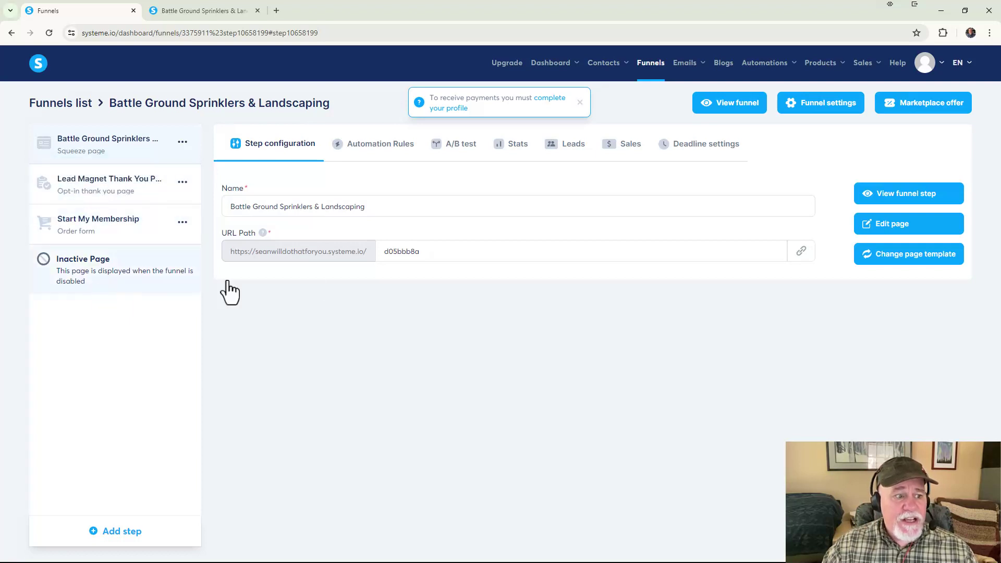
{"action": "left_click", "coordinate": [905, 229]}
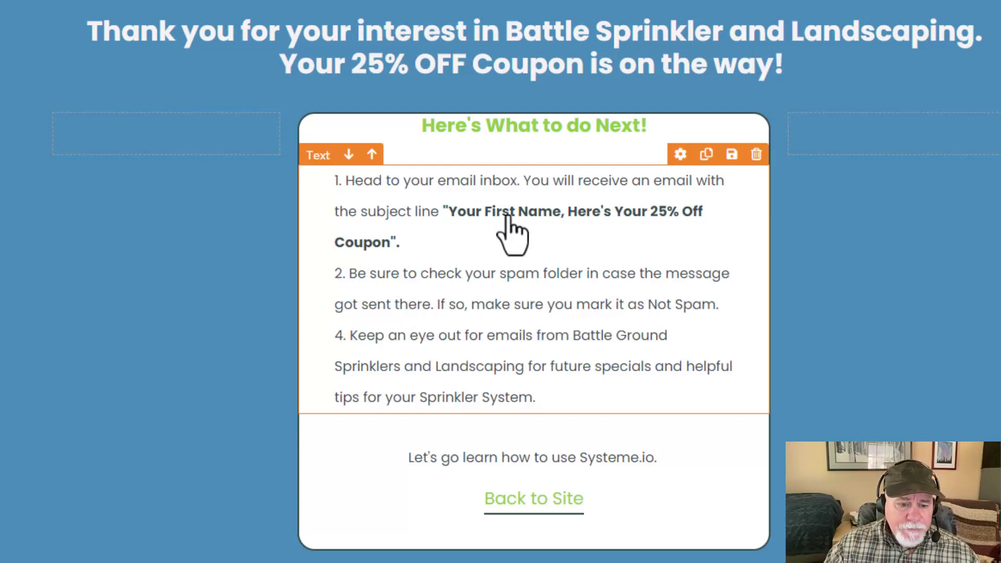
Step: Renumber the "Keep an eye out for emails" instruction as 3 and save the thank-you page
{"action": "left_click", "coordinate": [357, 358]}
{"action": "left_click", "coordinate": [342, 336]}
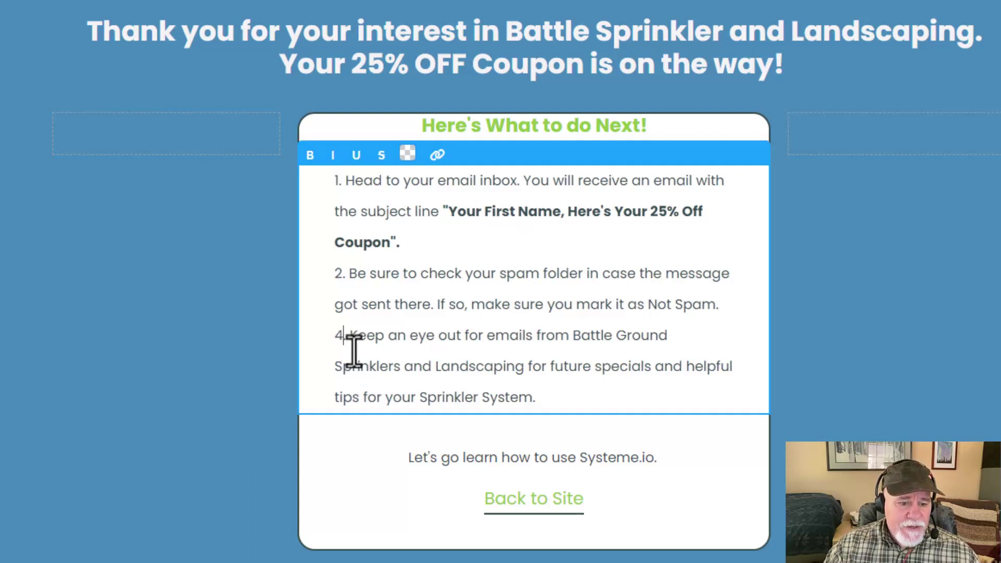
{"action": "key", "text": "BackSpace"}
{"action": "type", "text": "3"}
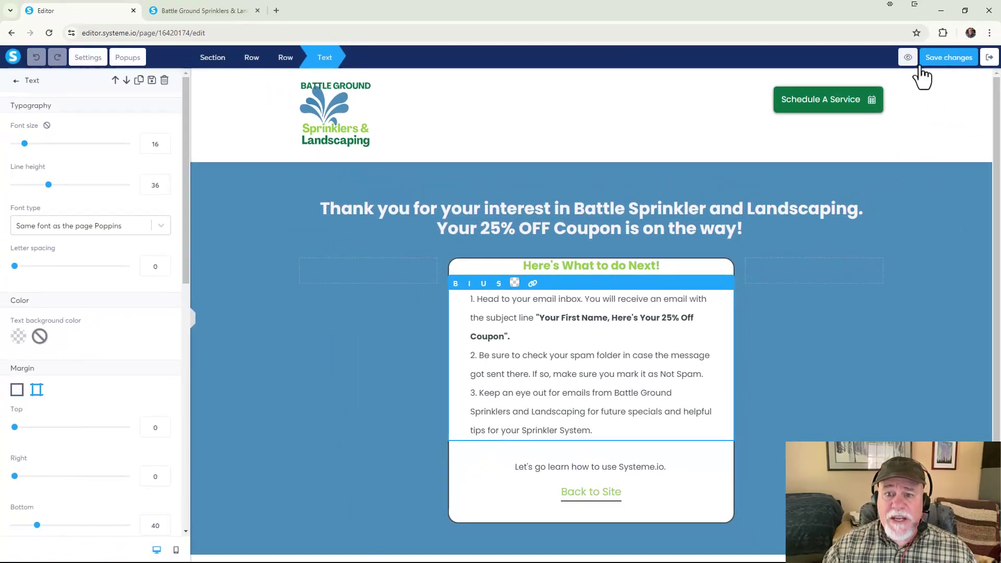
{"action": "left_click", "coordinate": [945, 59]}
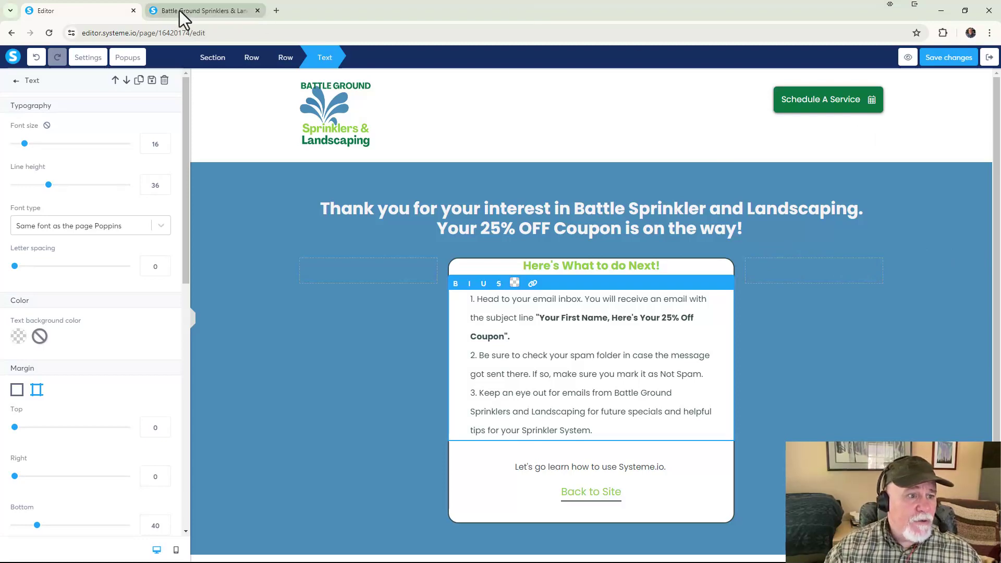
Step: Reload the live Battle Ground Sprinklers & Landscaping page and go to its 25% off coupon sign-up form
{"action": "left_click", "coordinate": [226, 11]}
{"action": "left_click", "coordinate": [55, 34]}
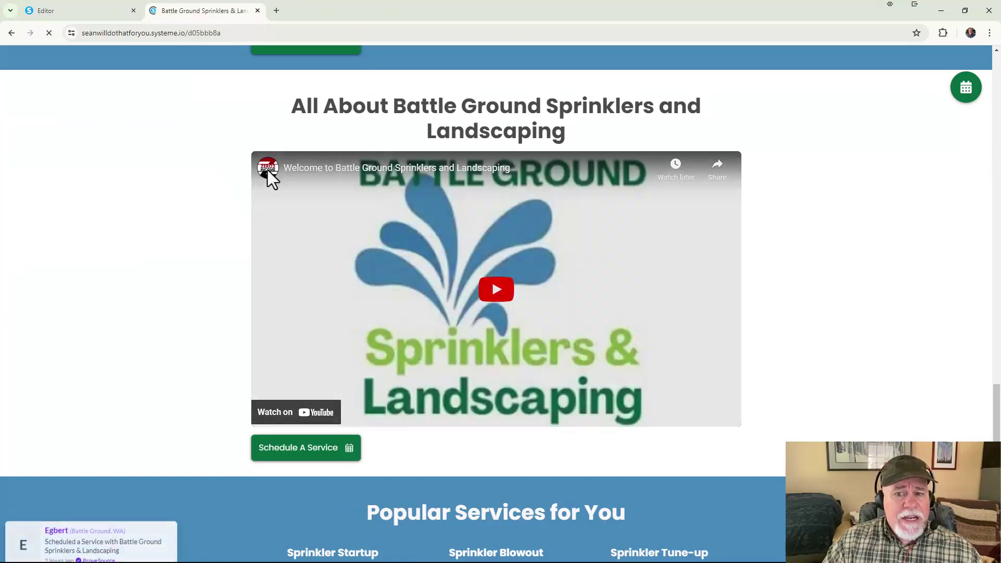
{"action": "scroll", "coordinate": [206, 185], "scroll_direction": "down", "scroll_amount": 9}
{"action": "scroll", "coordinate": [207, 190], "scroll_direction": "down", "scroll_amount": 2}
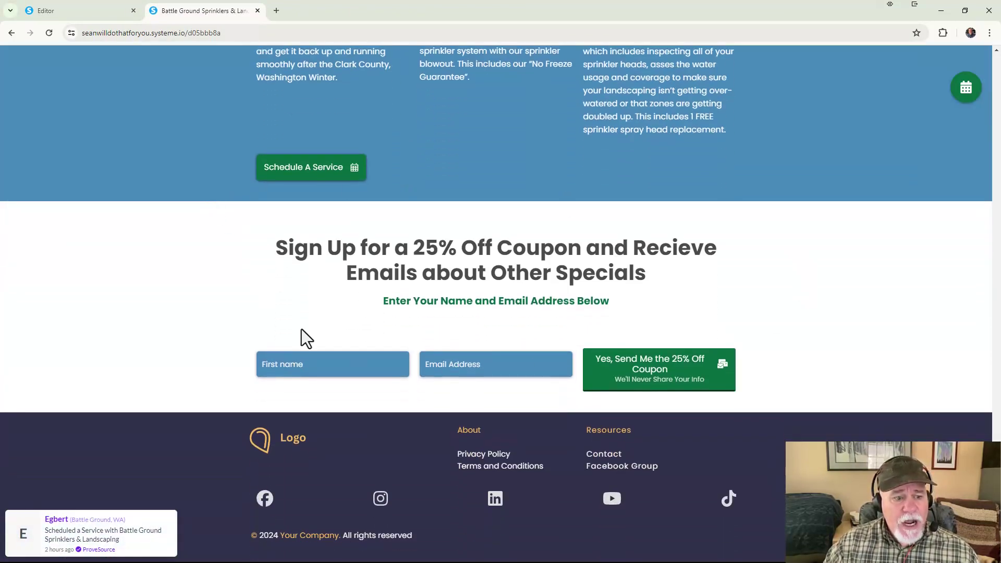
Step: Fill in the first name and email address in the coupon sign-up form and submit it
{"action": "left_click", "coordinate": [304, 367]}
{"action": "type", "text": "Sean"}
{"action": "key", "text": "BackSpace"}
{"action": "key", "text": "BackSpace"}
{"action": "key", "text": "BackSpace"}
{"action": "key", "text": "BackSpace"}
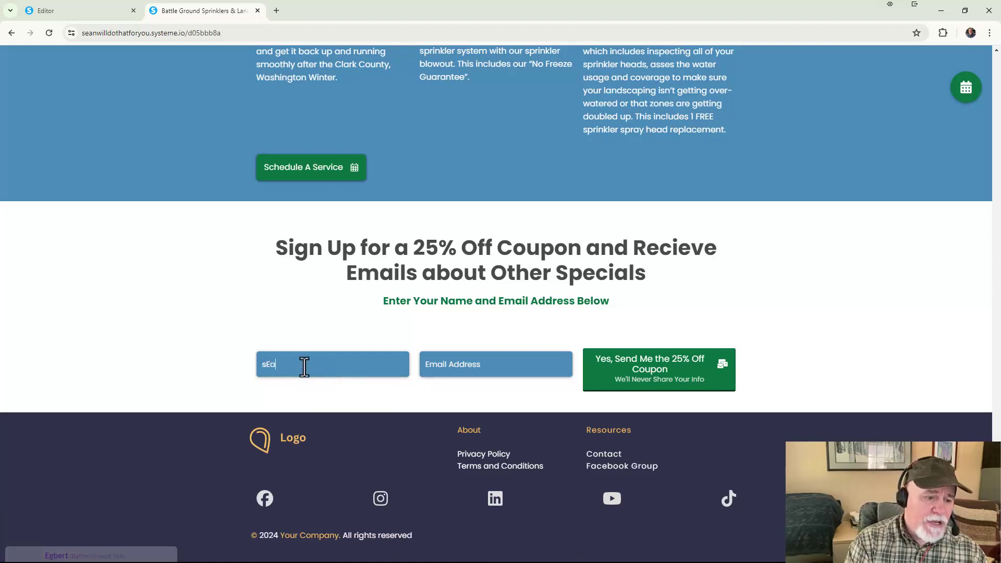
{"action": "type", "text": "Seans"}
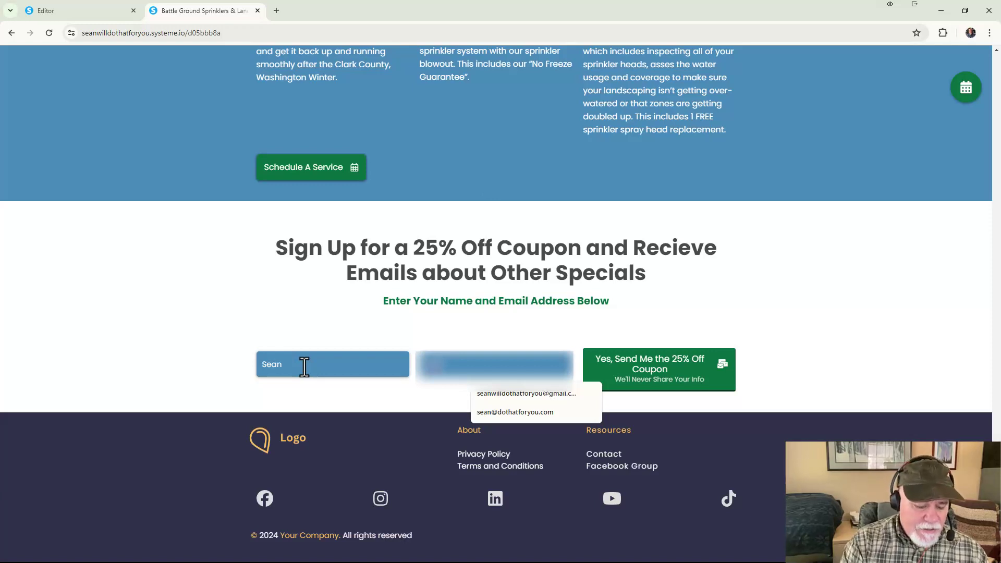
{"action": "type", "text": "ean@"}
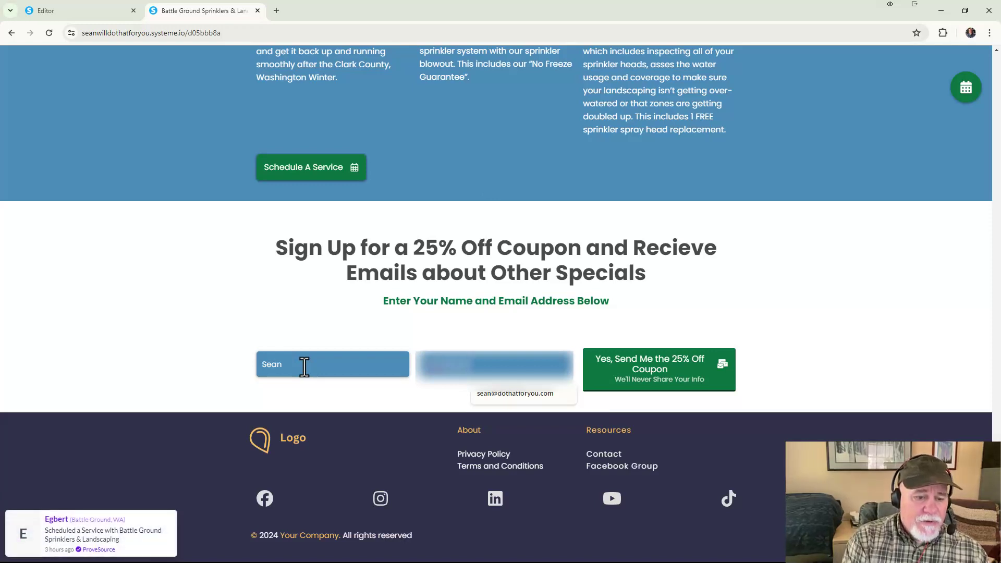
{"action": "left_click", "coordinate": [492, 401]}
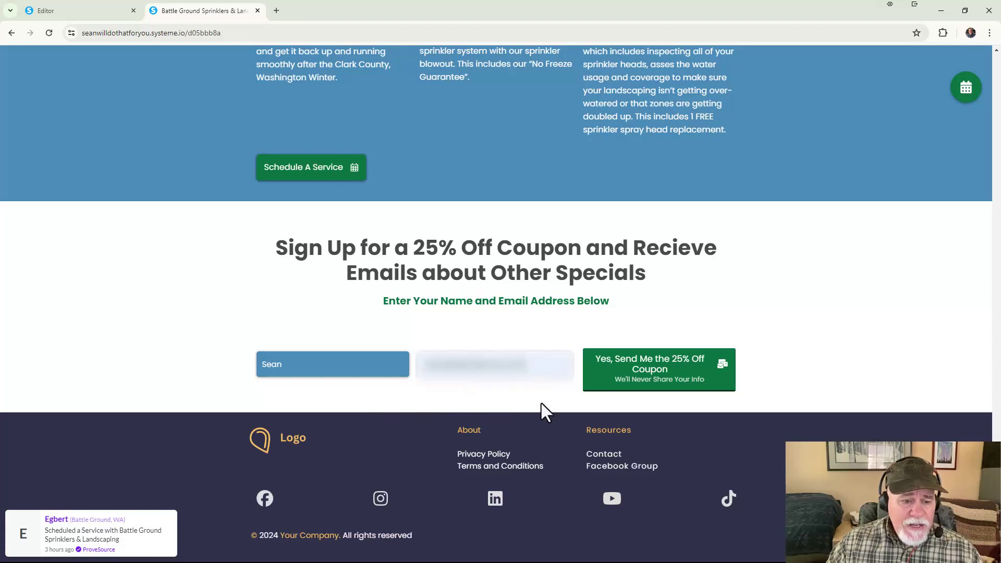
{"action": "left_click", "coordinate": [652, 381]}
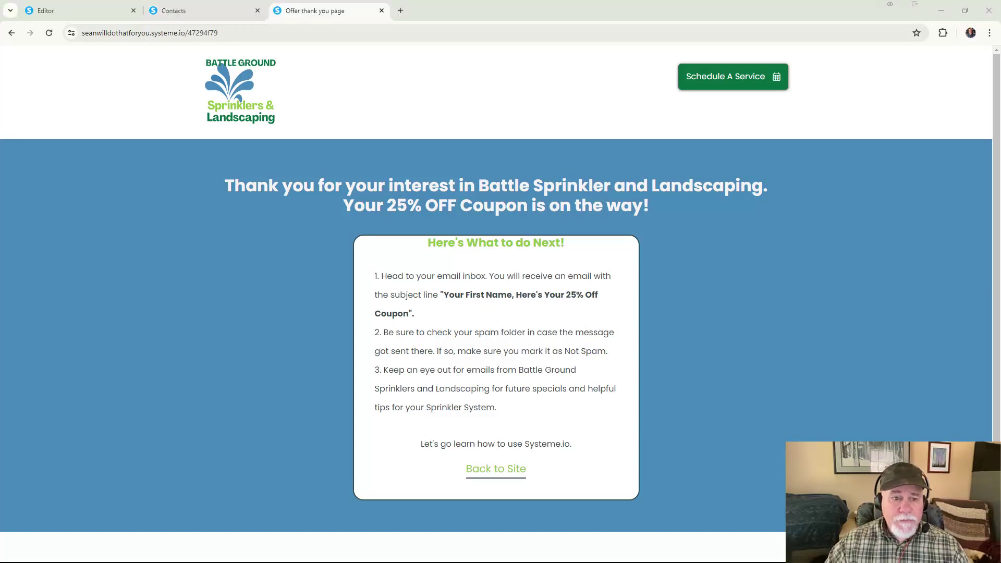
Step: Test the thank-you page's "Back to Site" link to the home page
{"action": "left_click", "coordinate": [501, 477]}
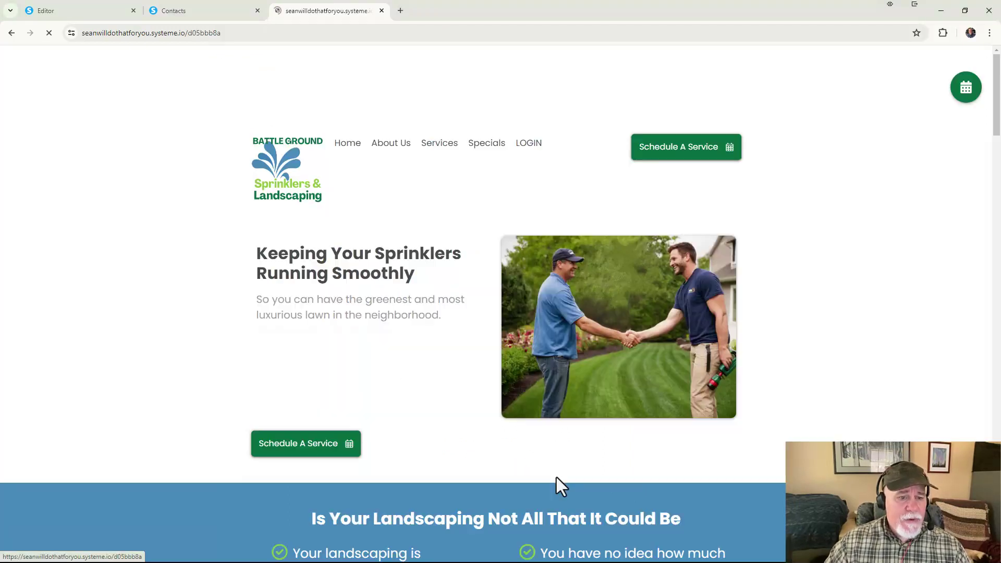
{"action": "scroll", "coordinate": [586, 427], "scroll_direction": "down", "scroll_amount": 1}
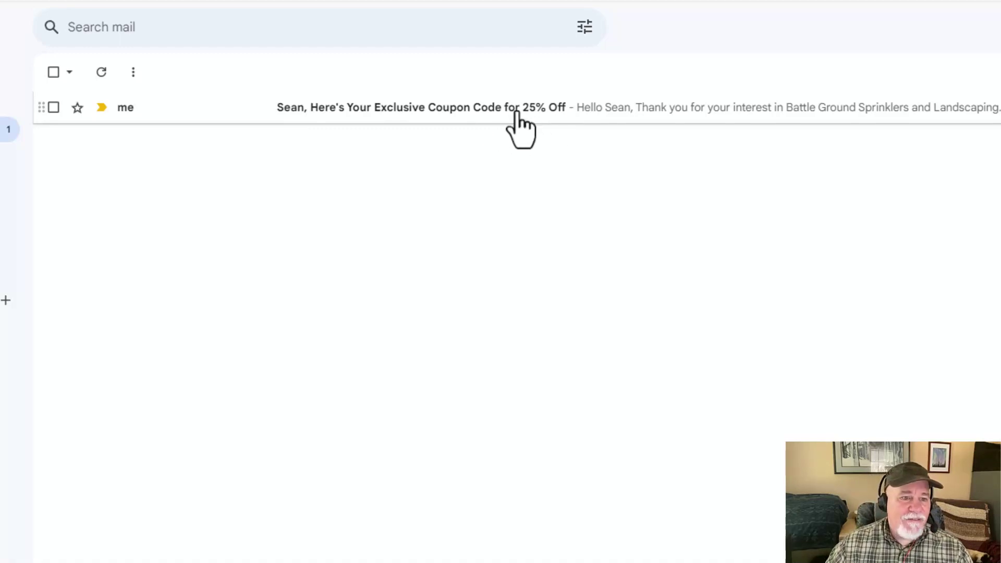
Step: Open the received 25% off coupon email in the Gmail inbox and mark it as safe
{"action": "left_click", "coordinate": [518, 128]}
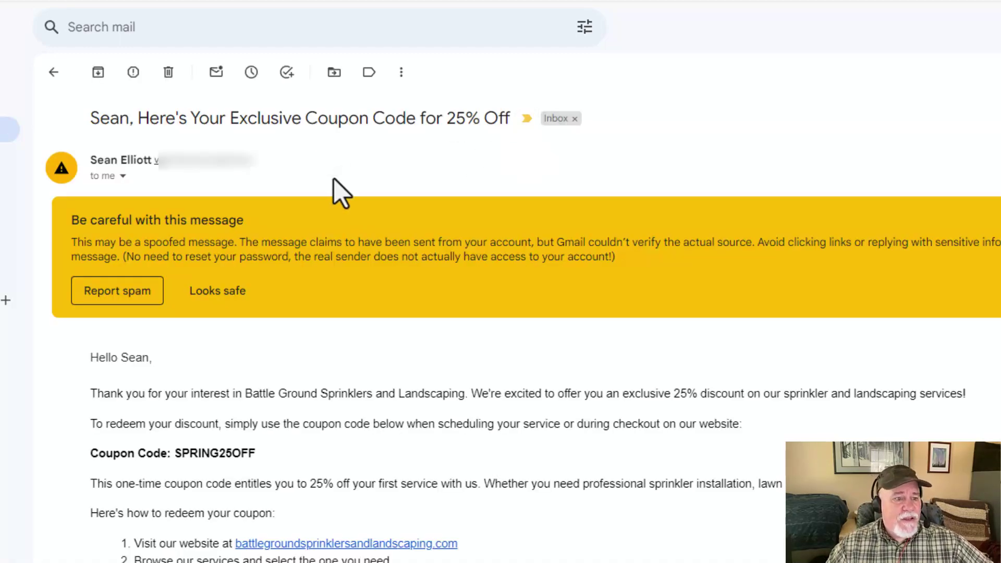
{"action": "left_click", "coordinate": [211, 305]}
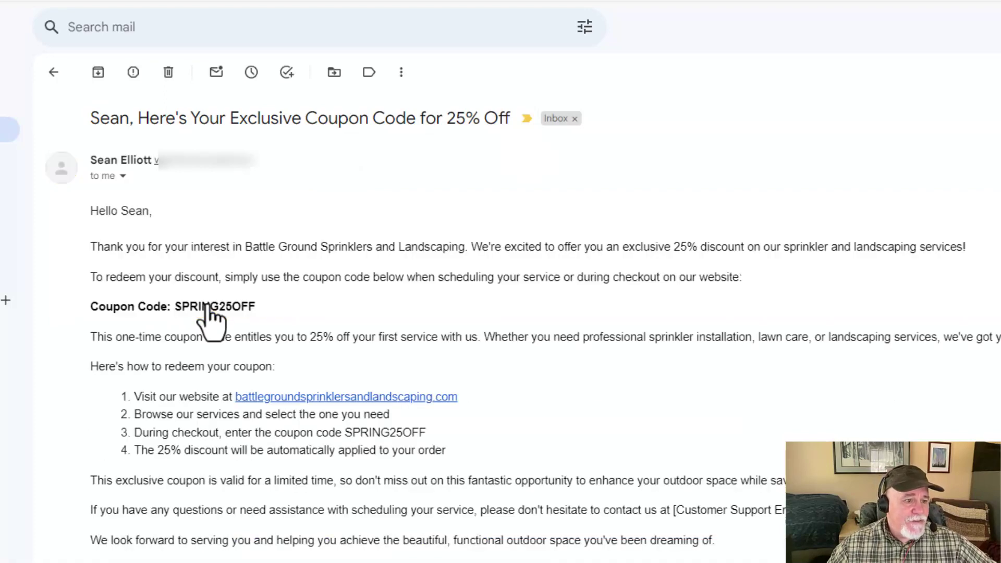